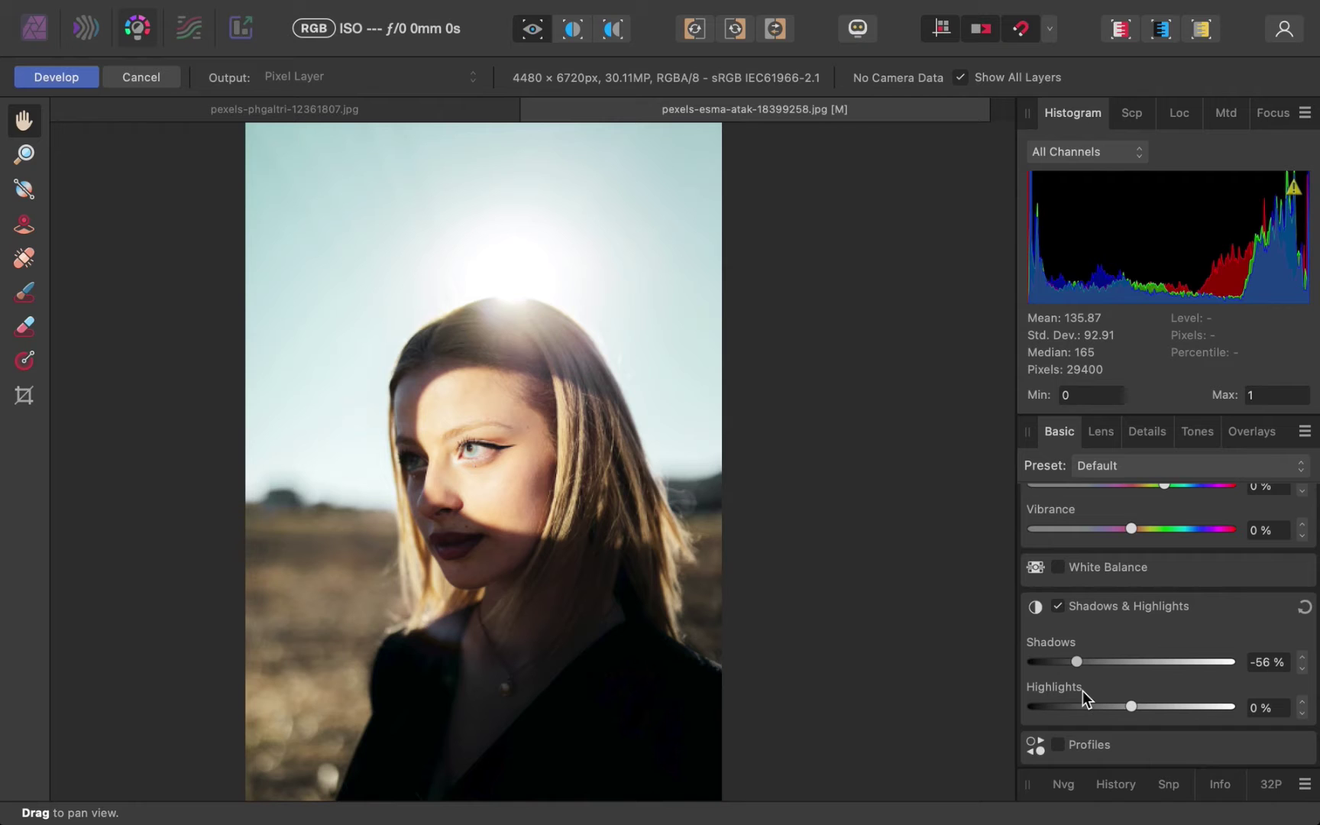
Swing the Shadows slider between 100% and negative values, finally leaving it at -3%.
{"action": "left_click_drag", "start_coordinate": [1084, 692], "coordinate": [1318, 707]}
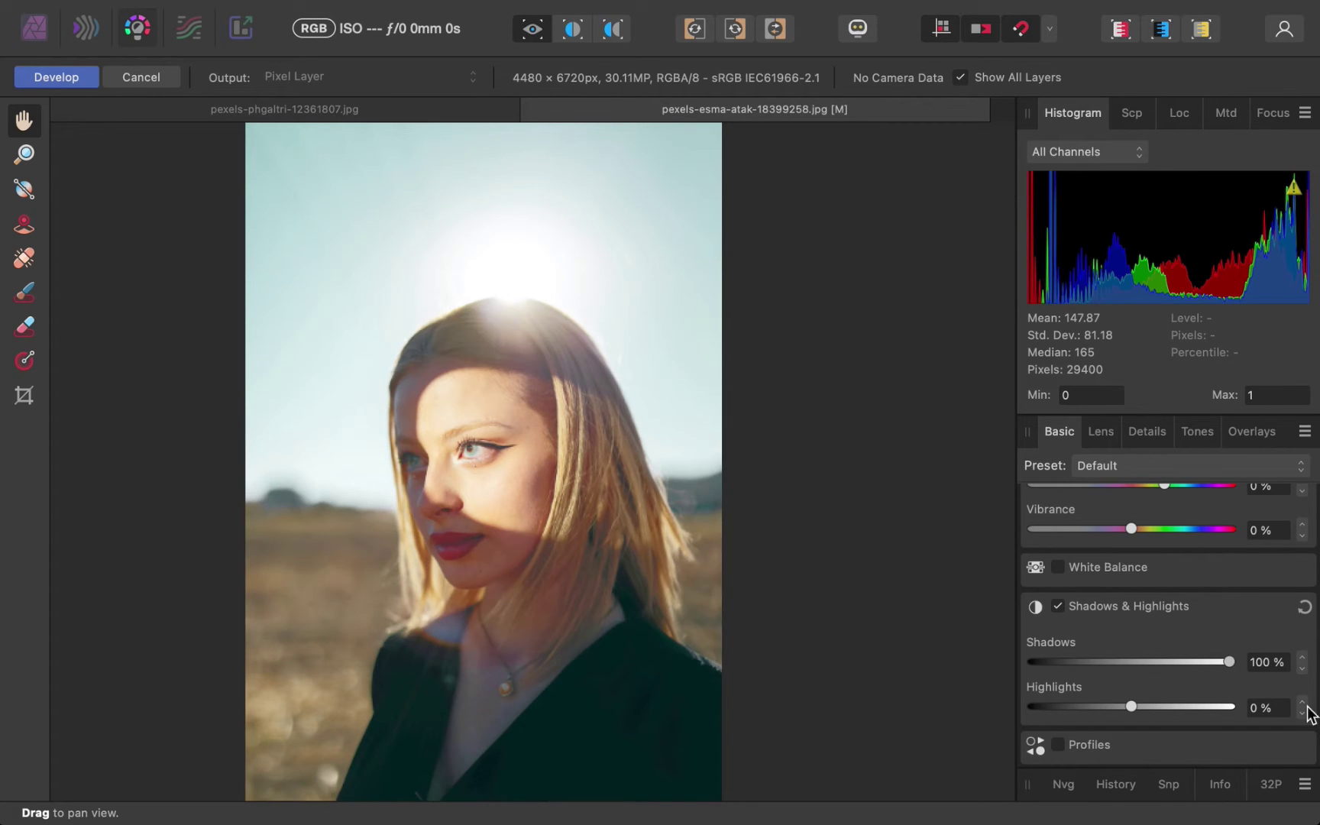
{"action": "left_click_drag", "start_coordinate": [1229, 662], "coordinate": [1070, 678]}
{"action": "left_click_drag", "start_coordinate": [1151, 669], "coordinate": [1318, 688]}
{"action": "left_click_drag", "start_coordinate": [1229, 662], "coordinate": [1318, 686]}
{"action": "left_click_drag", "start_coordinate": [1229, 662], "coordinate": [1312, 693]}
{"action": "left_click_drag", "start_coordinate": [1231, 663], "coordinate": [1319, 678]}
{"action": "left_click_drag", "start_coordinate": [1230, 661], "coordinate": [1308, 669]}
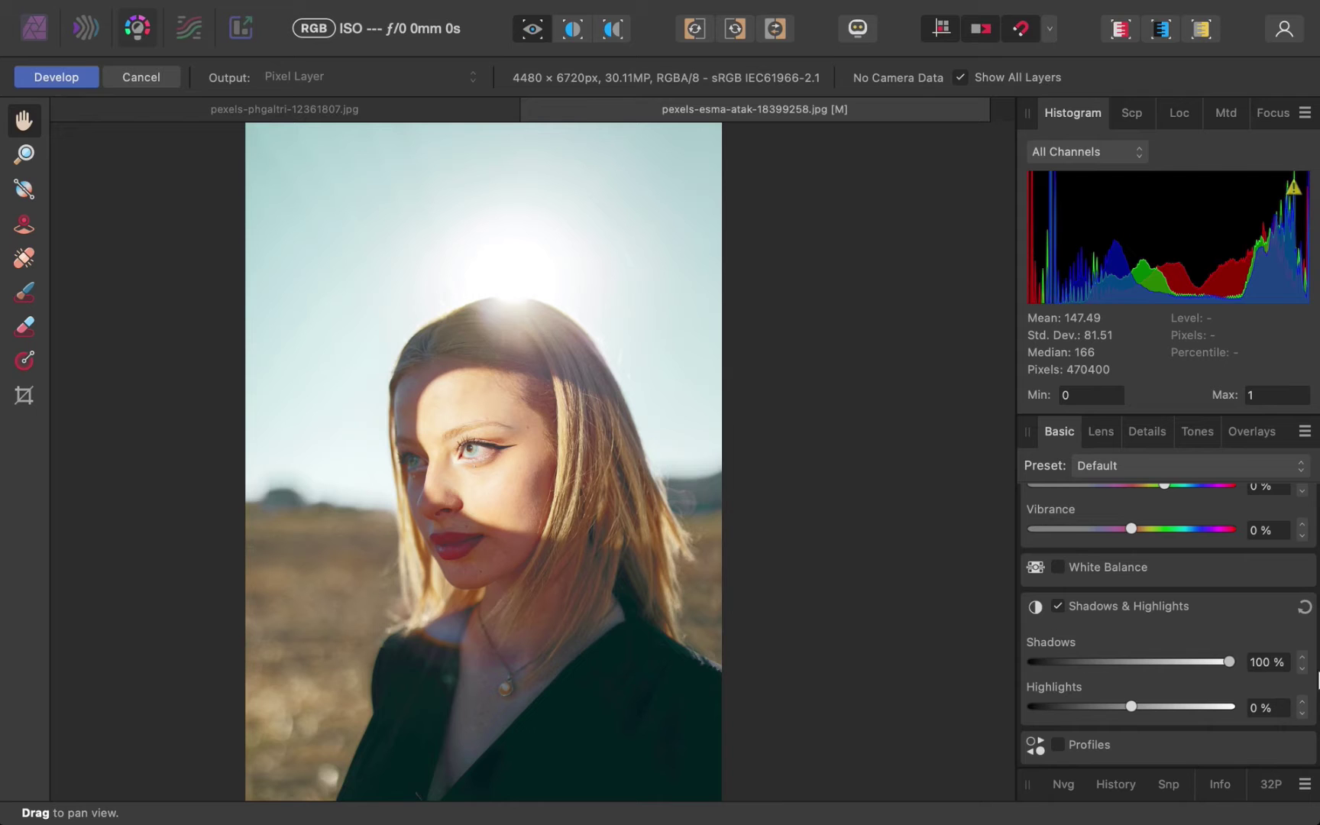
{"action": "left_click_drag", "start_coordinate": [1229, 663], "coordinate": [1133, 669]}
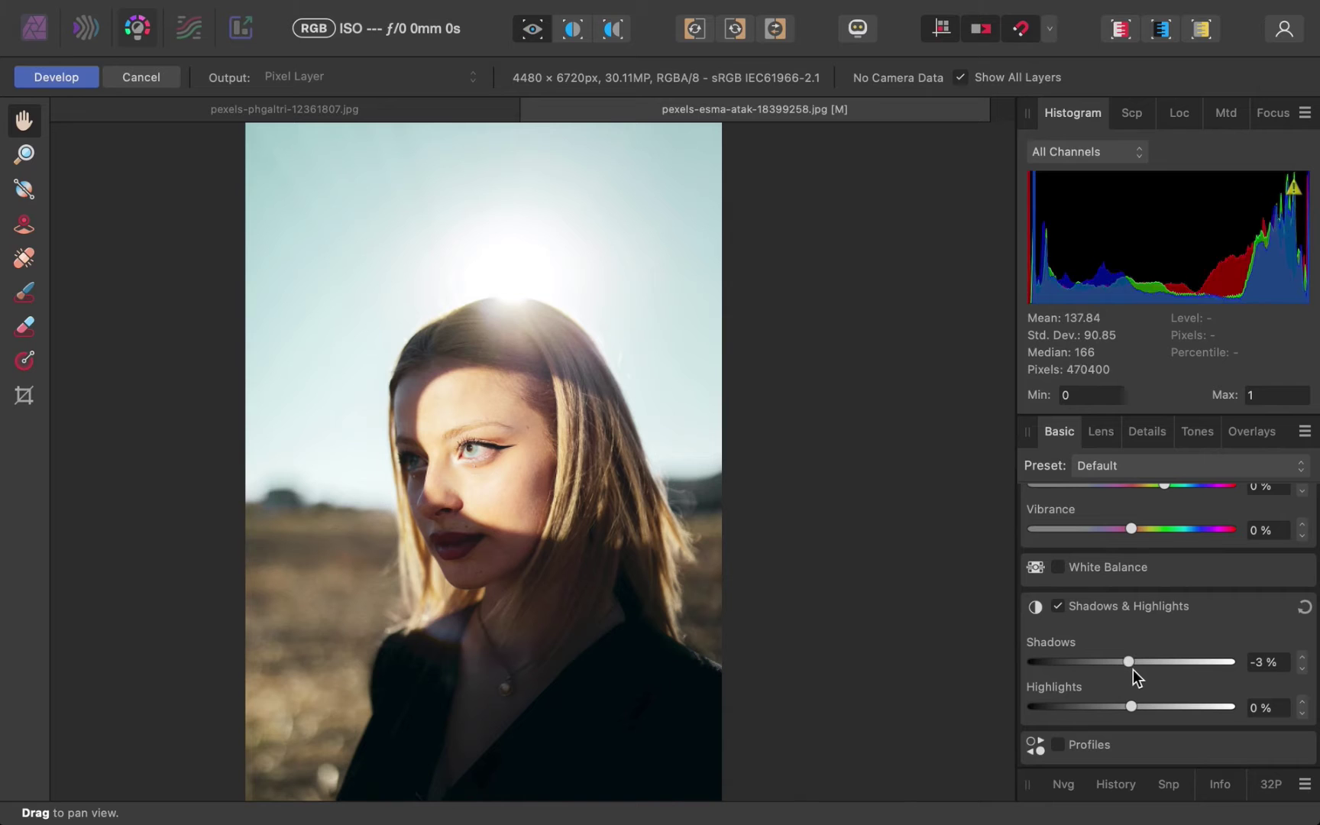
Apply the development, duplicate the Background layer and name the copy 'Brightened'.
{"action": "left_click", "coordinate": [57, 77]}
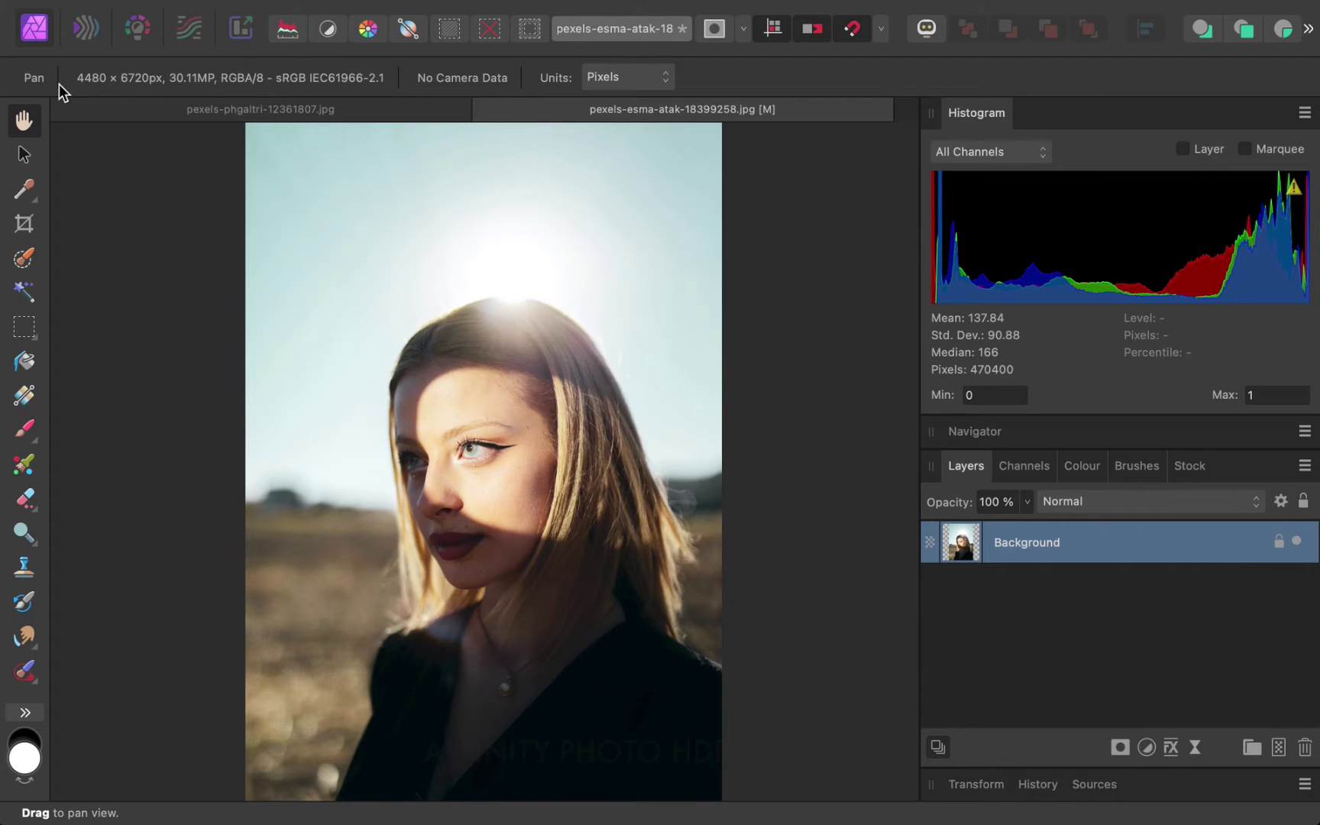
{"action": "key", "text": "super+j"}
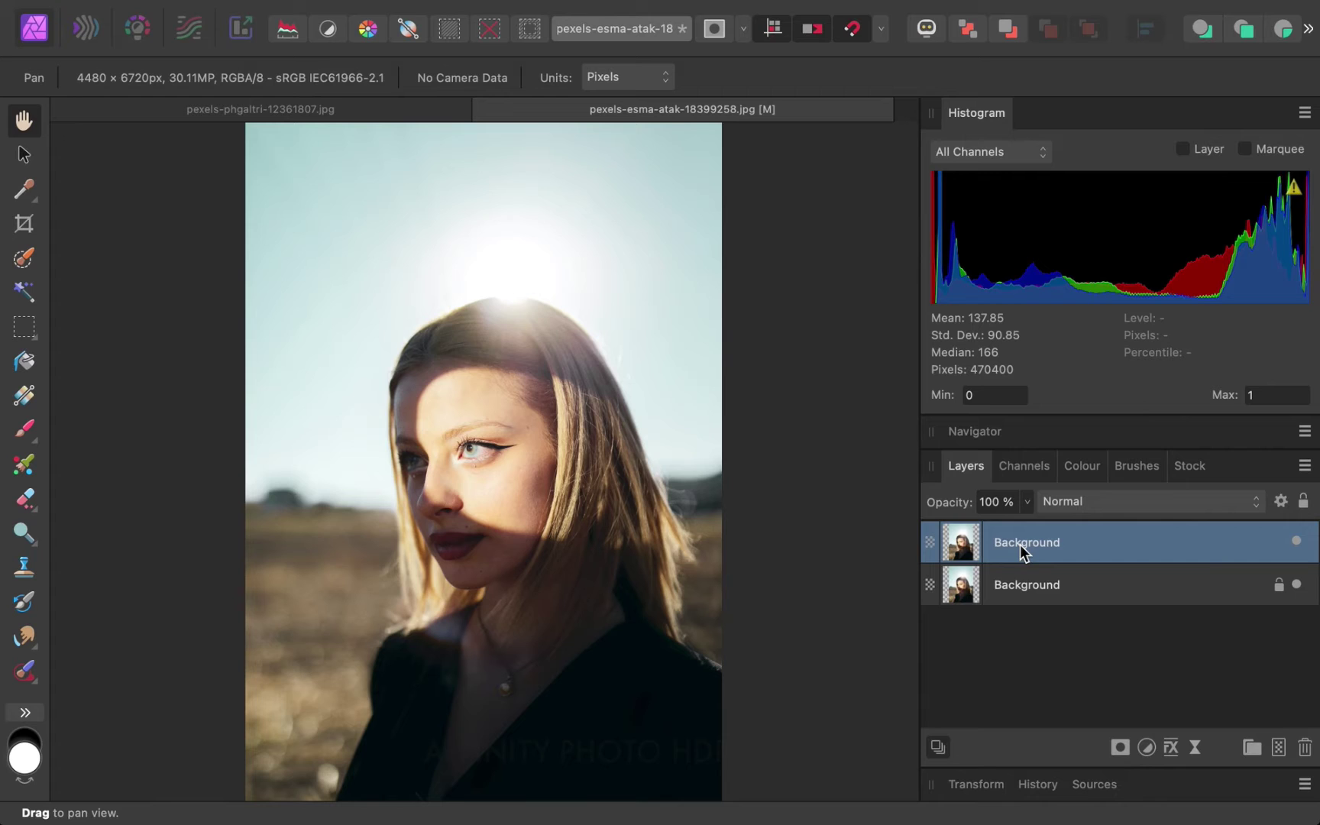
{"action": "double_click", "coordinate": [1021, 544]}
{"action": "type", "text": "Brightened"}
{"action": "left_click", "coordinate": [1064, 616]}
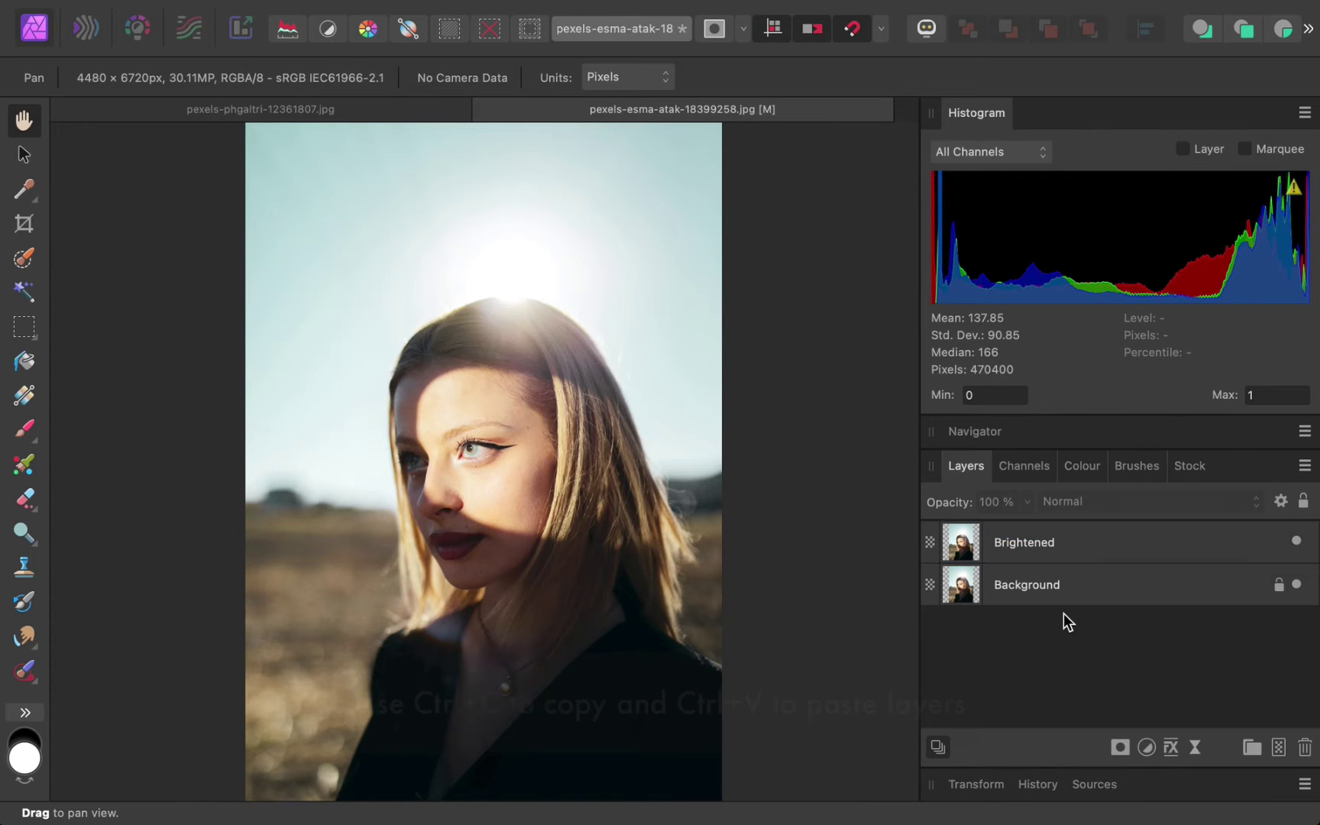
Add a steeply raised Curves adjustment with lifted black point to Brightened and merge it.
{"action": "left_click", "coordinate": [981, 551]}
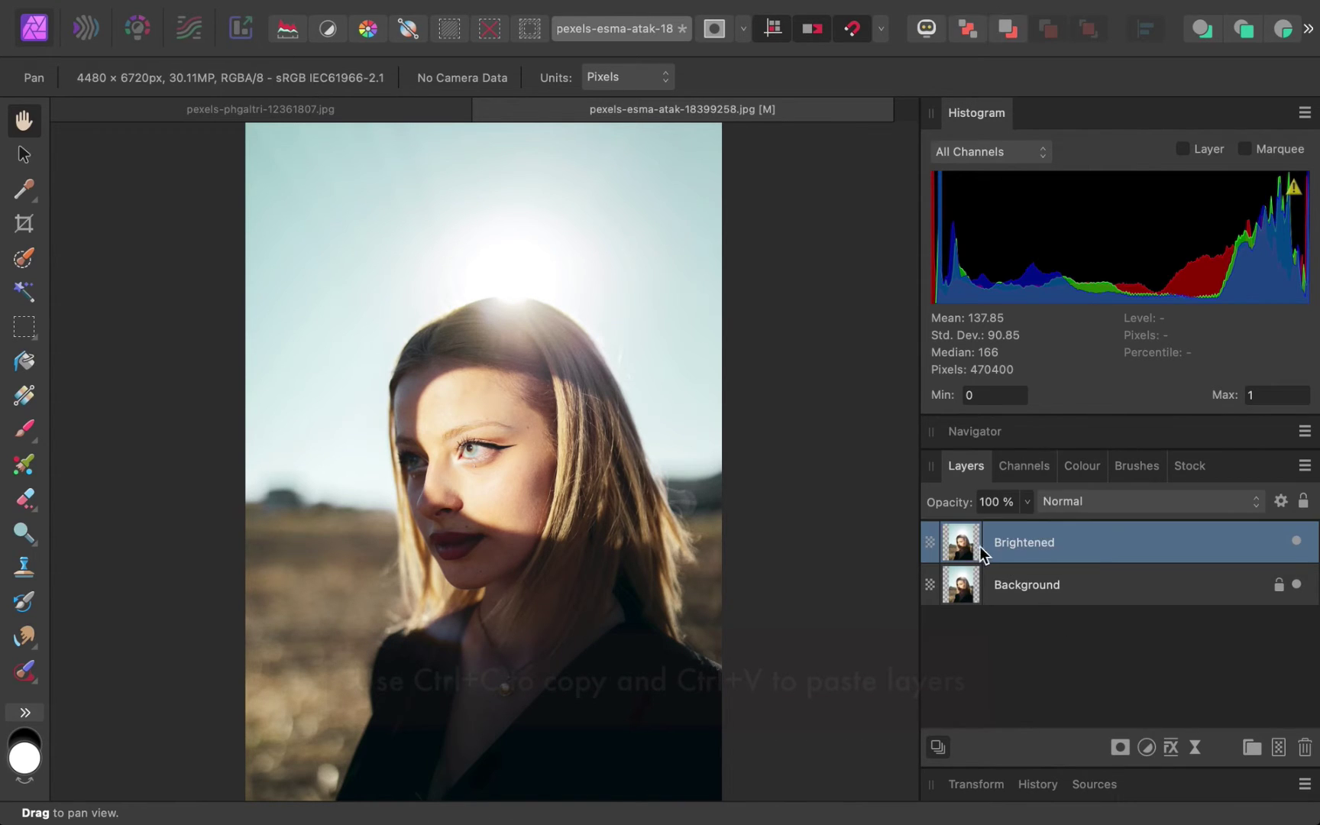
{"action": "left_click", "coordinate": [1145, 748]}
{"action": "left_click", "coordinate": [1193, 445]}
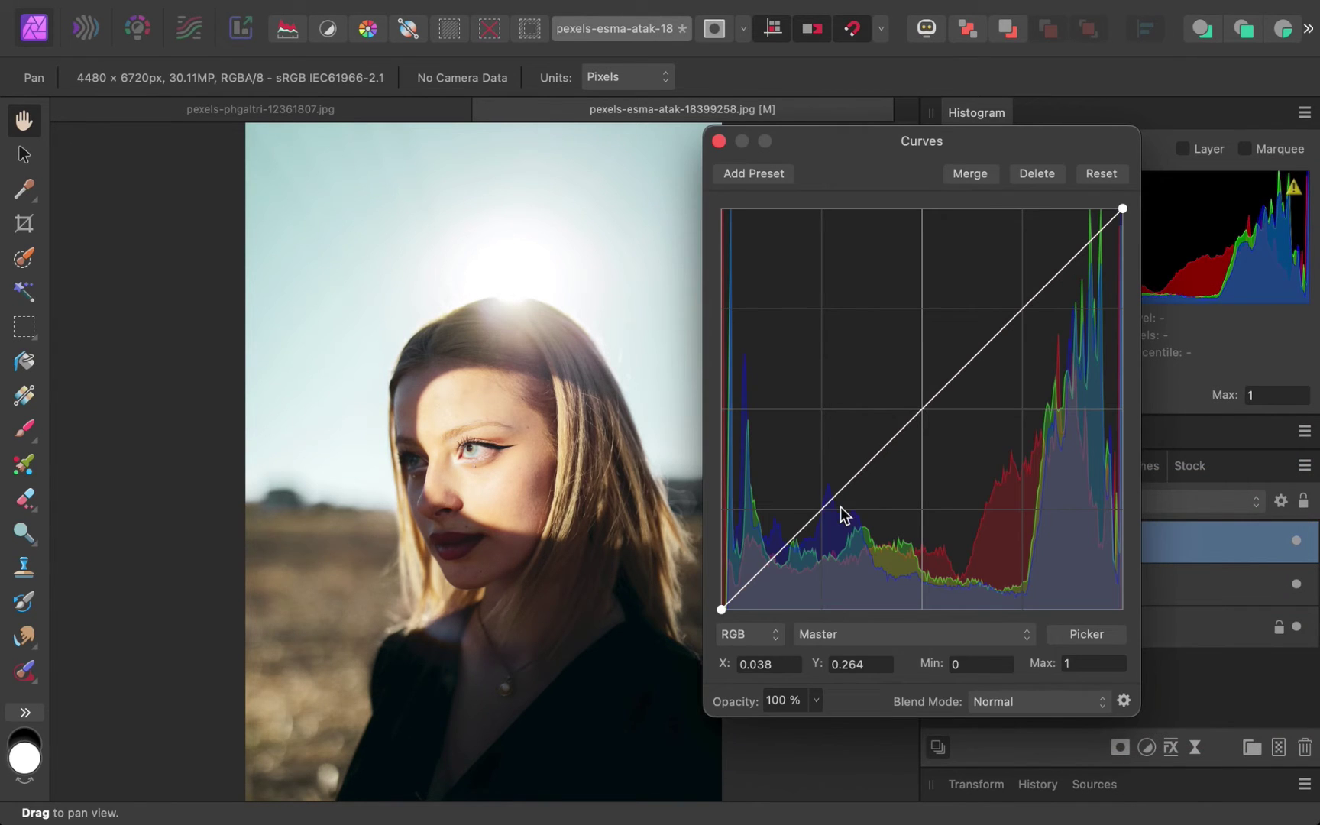
{"action": "left_click_drag", "start_coordinate": [722, 609], "coordinate": [782, 413]}
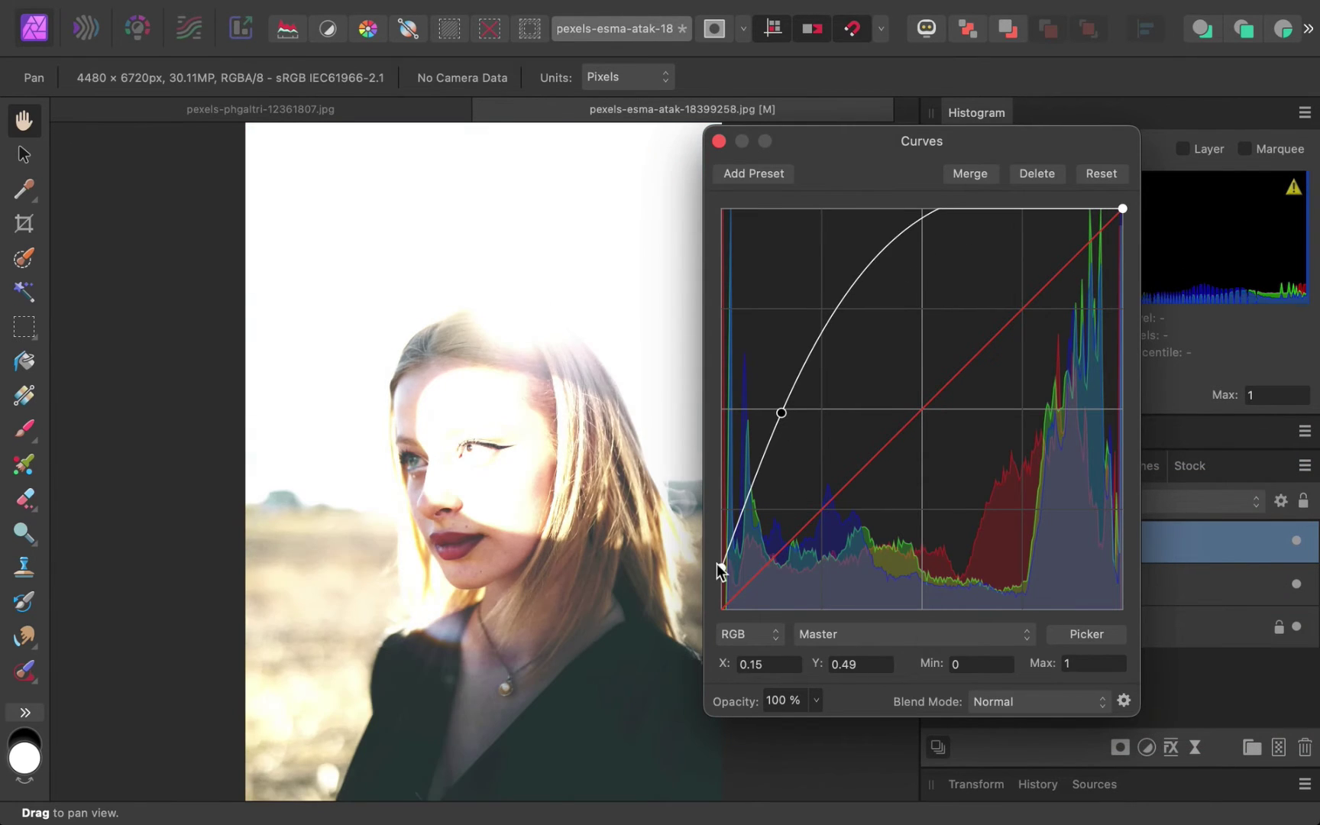
{"action": "left_click_drag", "start_coordinate": [721, 567], "coordinate": [722, 493]}
{"action": "left_click", "coordinate": [782, 413]}
{"action": "mouse_move", "coordinate": [781, 413]}
{"action": "left_mouse_down"}
{"action": "mouse_move", "coordinate": [758, 409]}
{"action": "mouse_move", "coordinate": [767, 403]}
{"action": "left_mouse_up"}
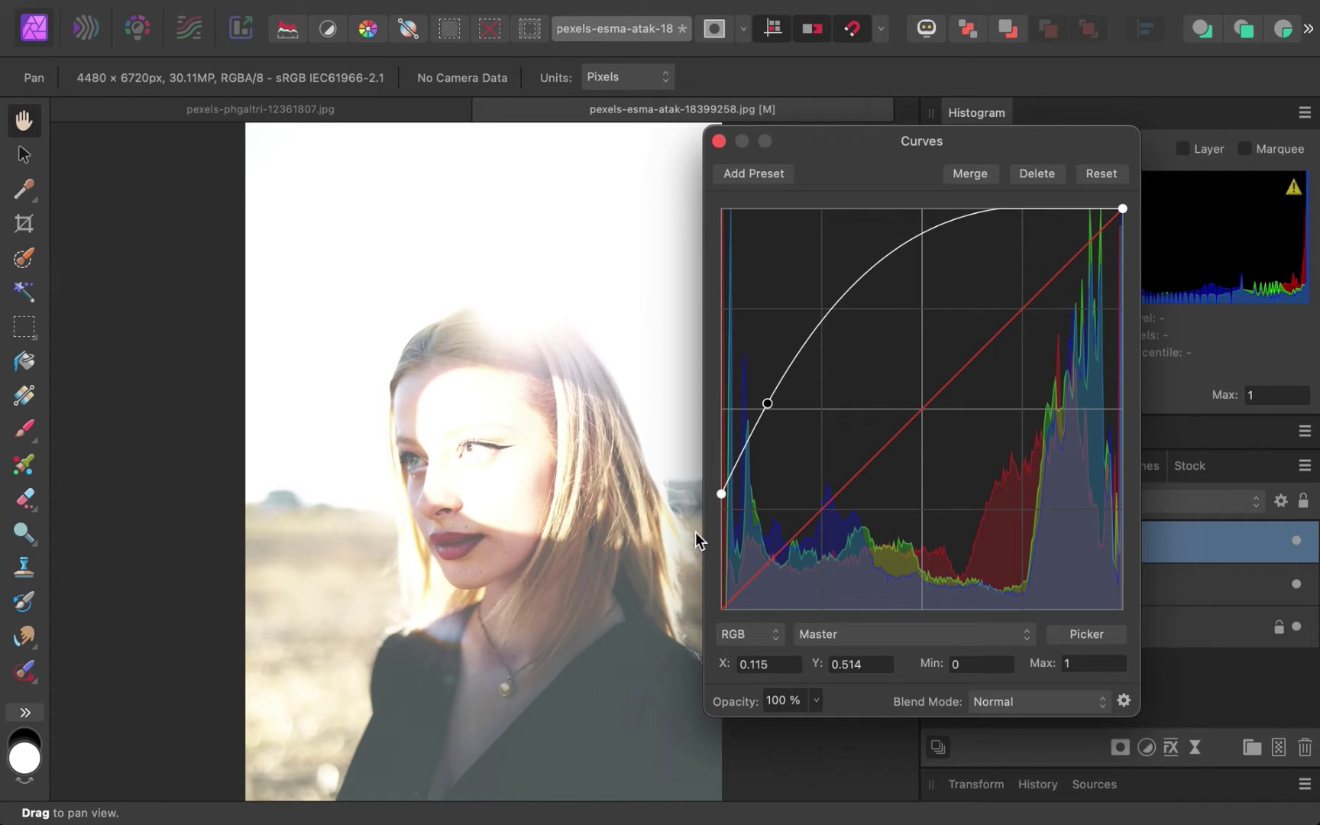
{"action": "left_click_drag", "start_coordinate": [722, 495], "coordinate": [722, 471]}
{"action": "left_click", "coordinate": [894, 221]}
{"action": "left_click", "coordinate": [971, 176]}
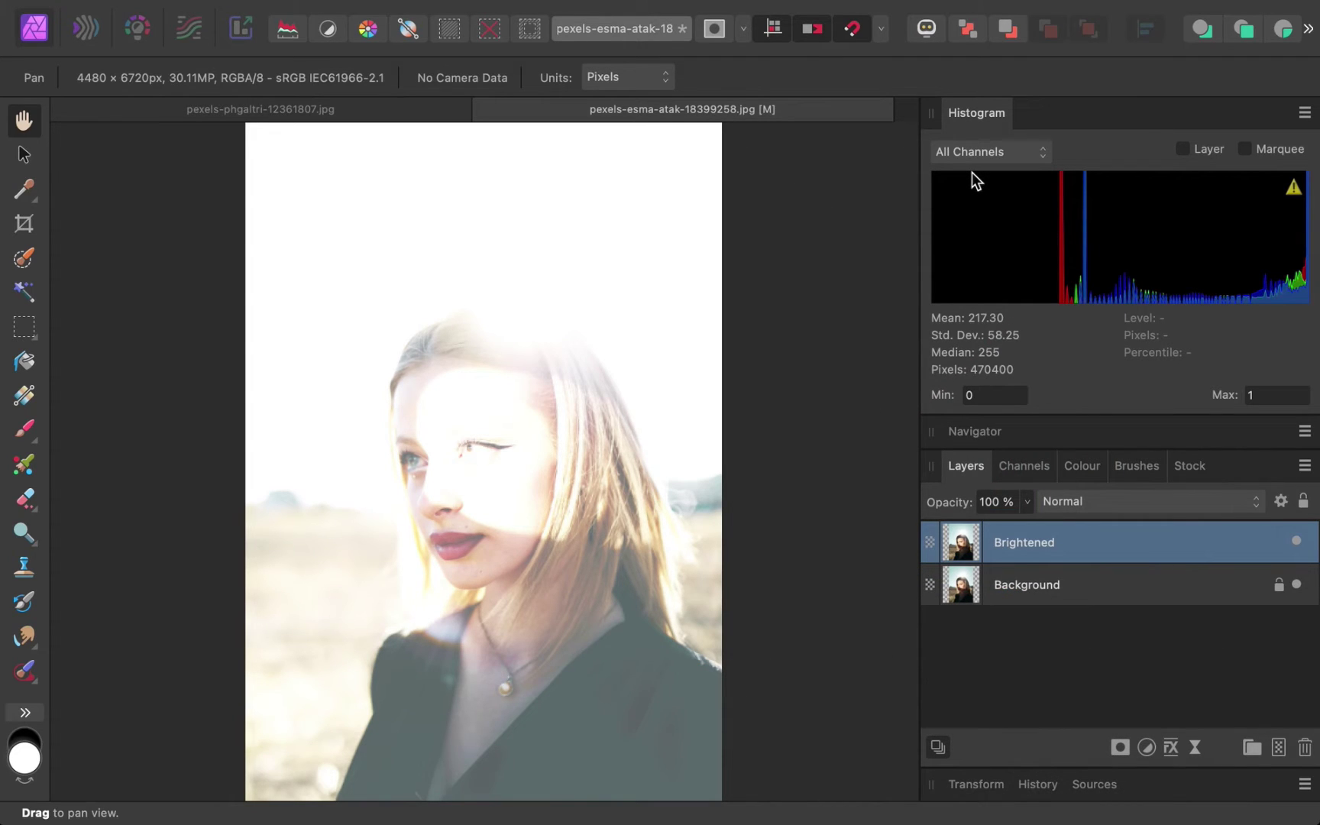
On the Background layer, select the shadows with Select > Tonal Range > Select Shadows.
{"action": "left_click", "coordinate": [986, 587]}
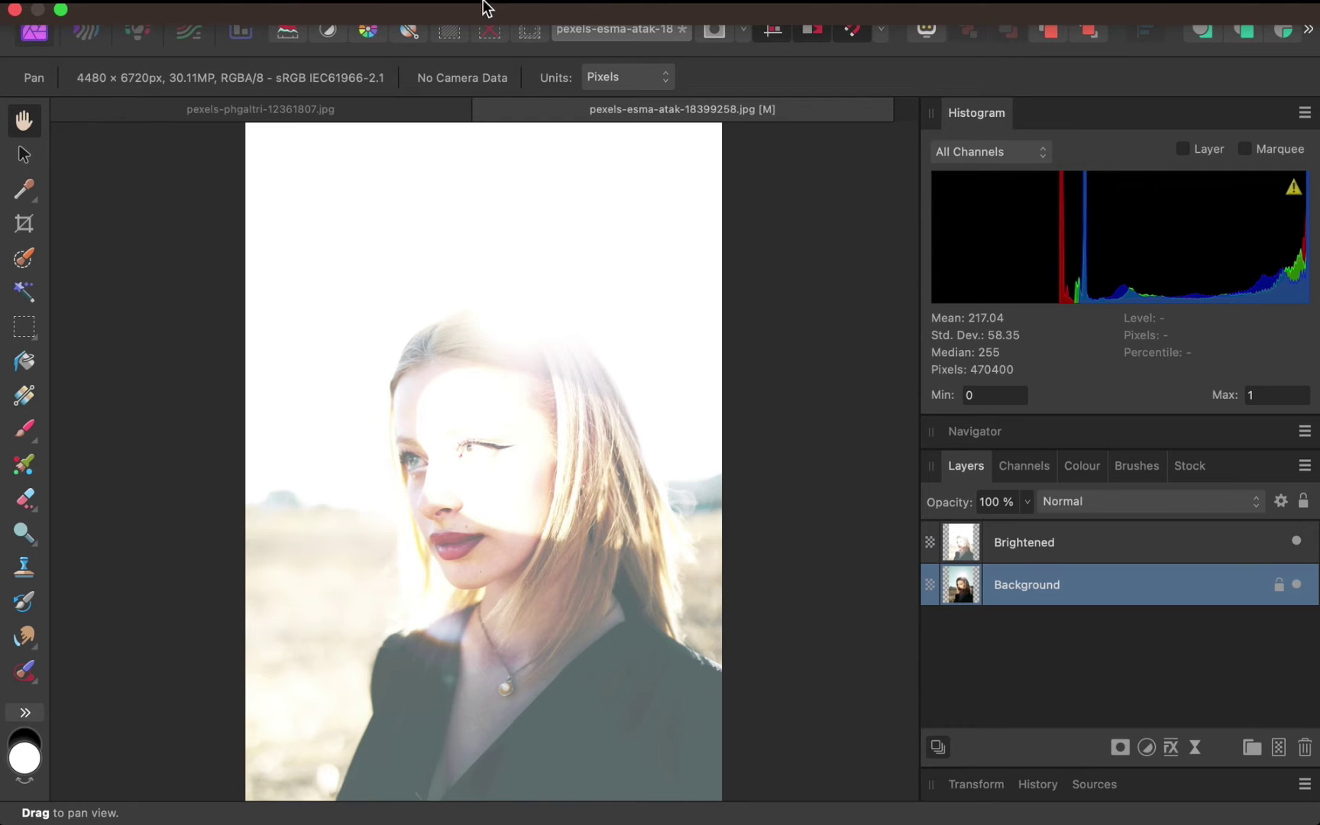
{"action": "mouse_move", "coordinate": [481, 14]}
{"action": "left_click", "coordinate": [527, 13]}
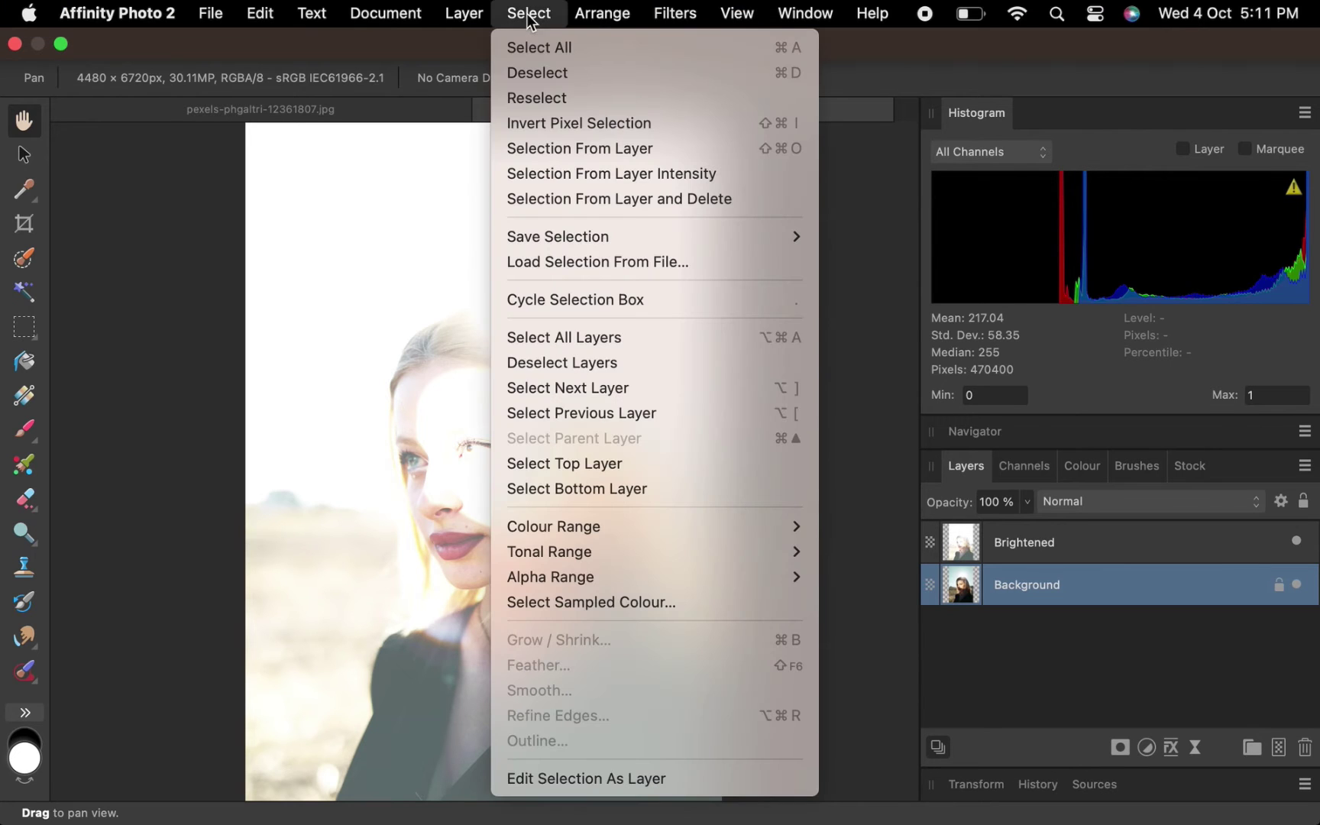
{"action": "mouse_move", "coordinate": [631, 551]}
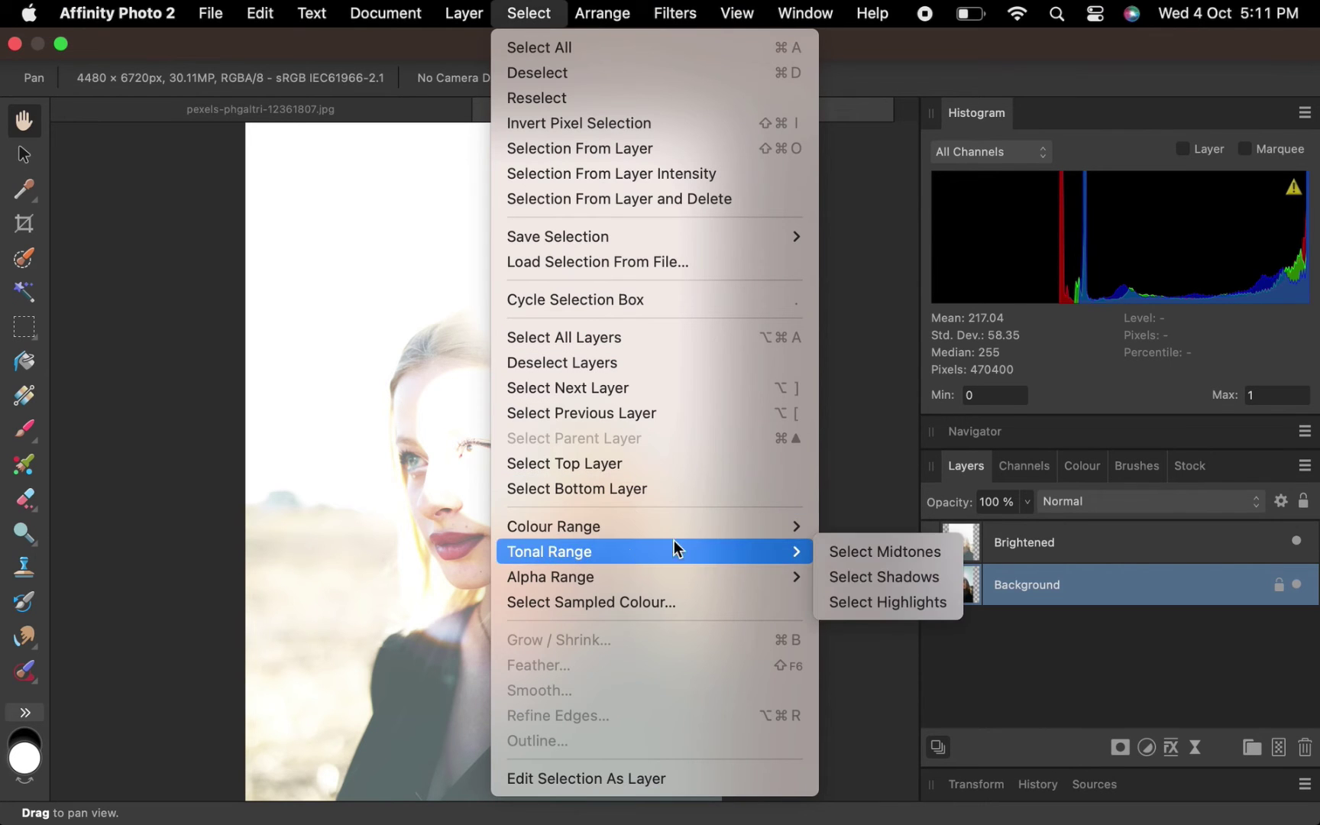
{"action": "left_click", "coordinate": [847, 577]}
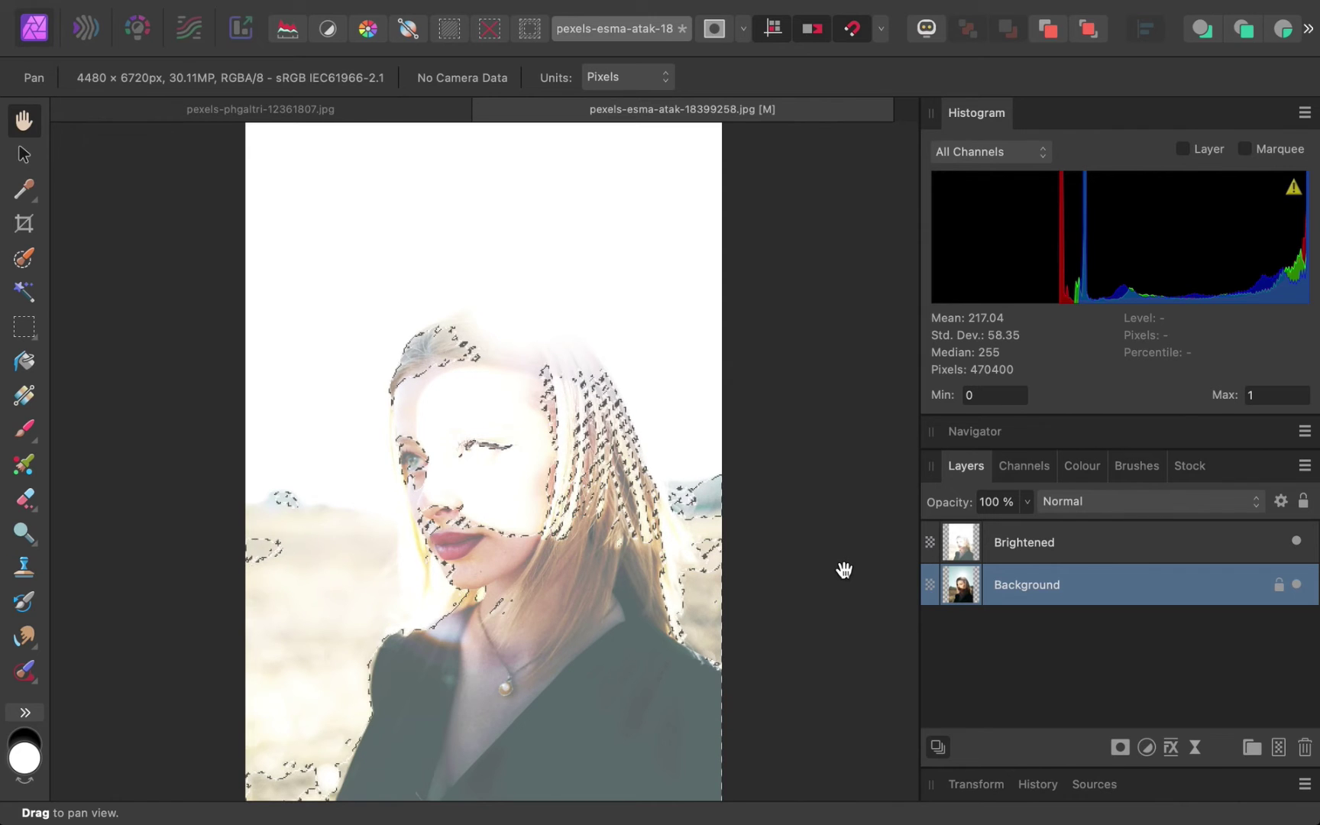
Create a mask from the shadows selection, move it onto Brightened, and view it alone.
{"action": "left_click", "coordinate": [1120, 747]}
{"action": "left_click", "coordinate": [1162, 597]}
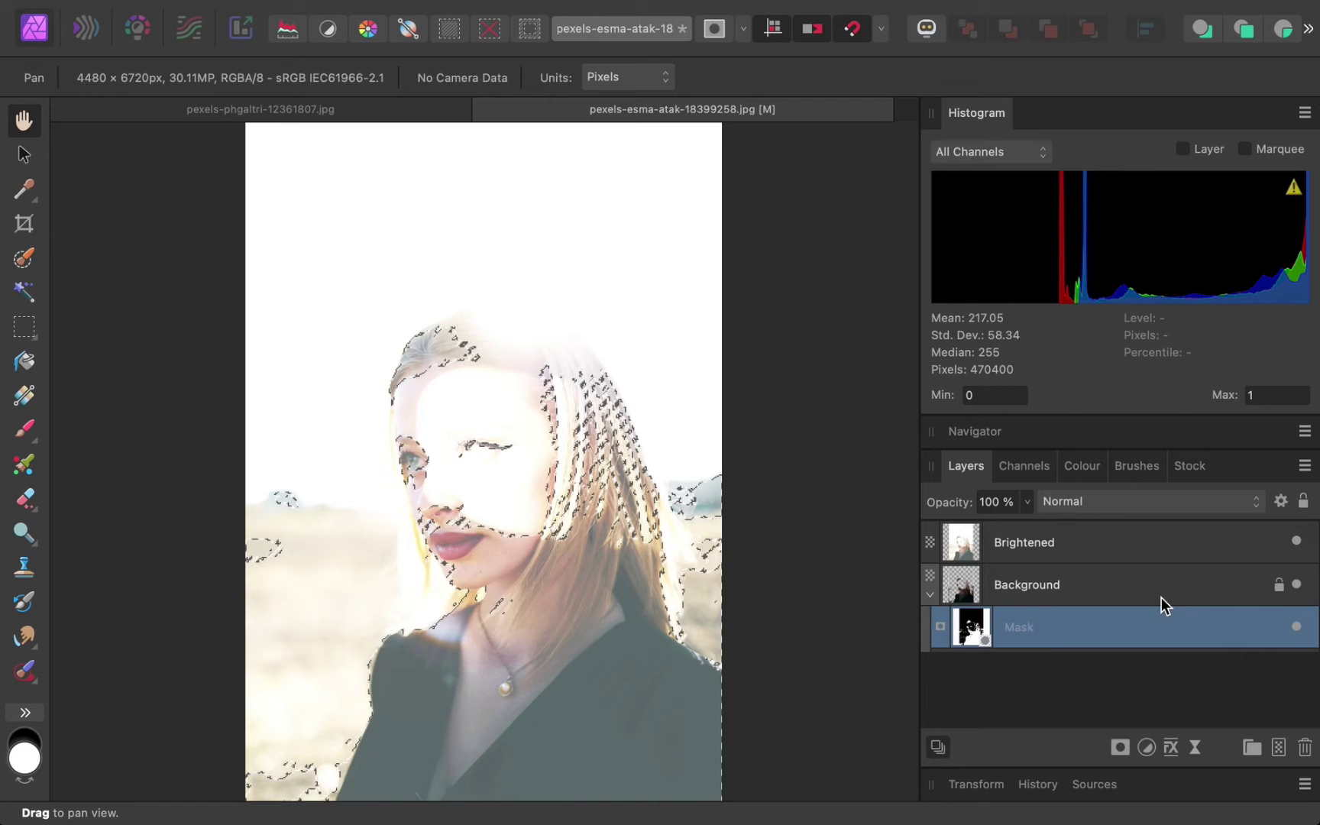
{"action": "left_click_drag", "start_coordinate": [1024, 627], "coordinate": [1032, 546]}
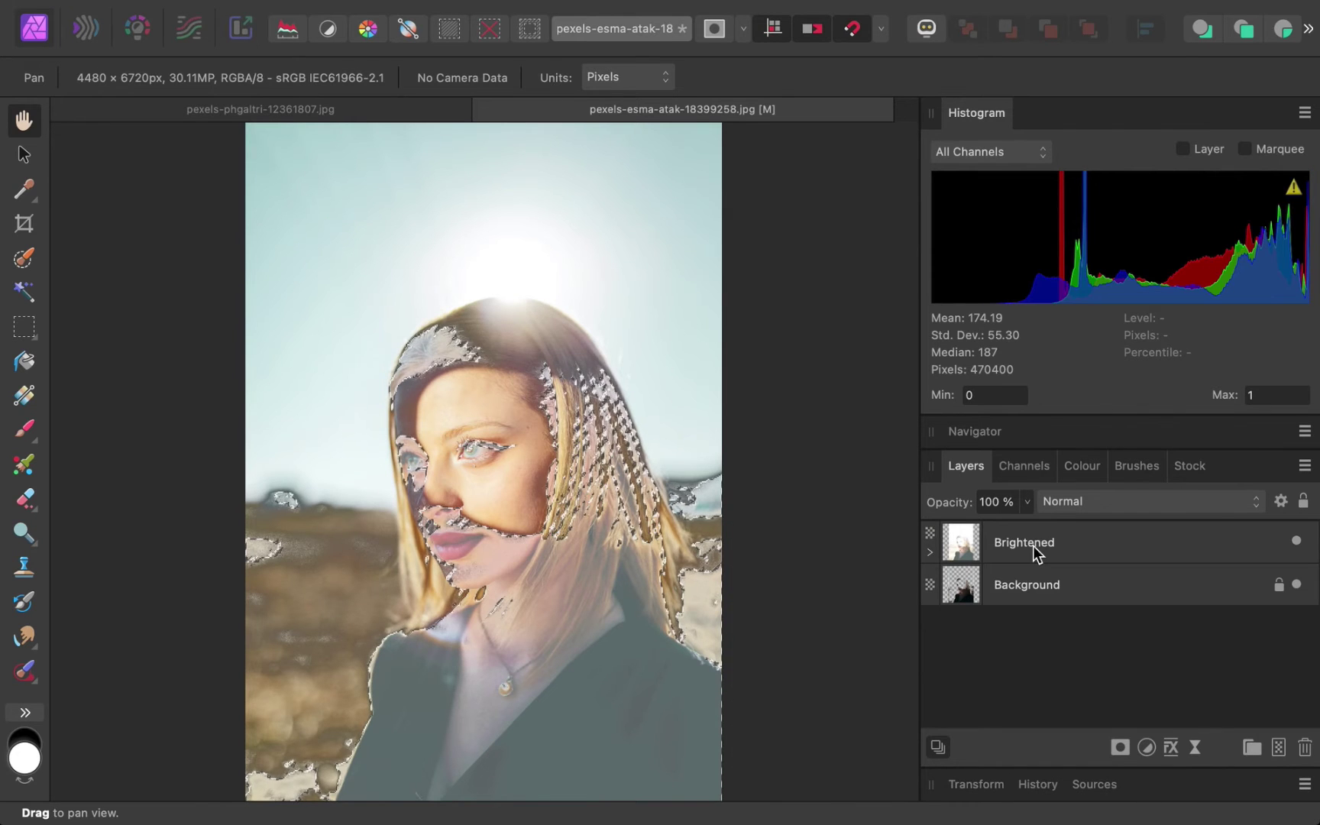
{"action": "left_click", "coordinate": [931, 551]}
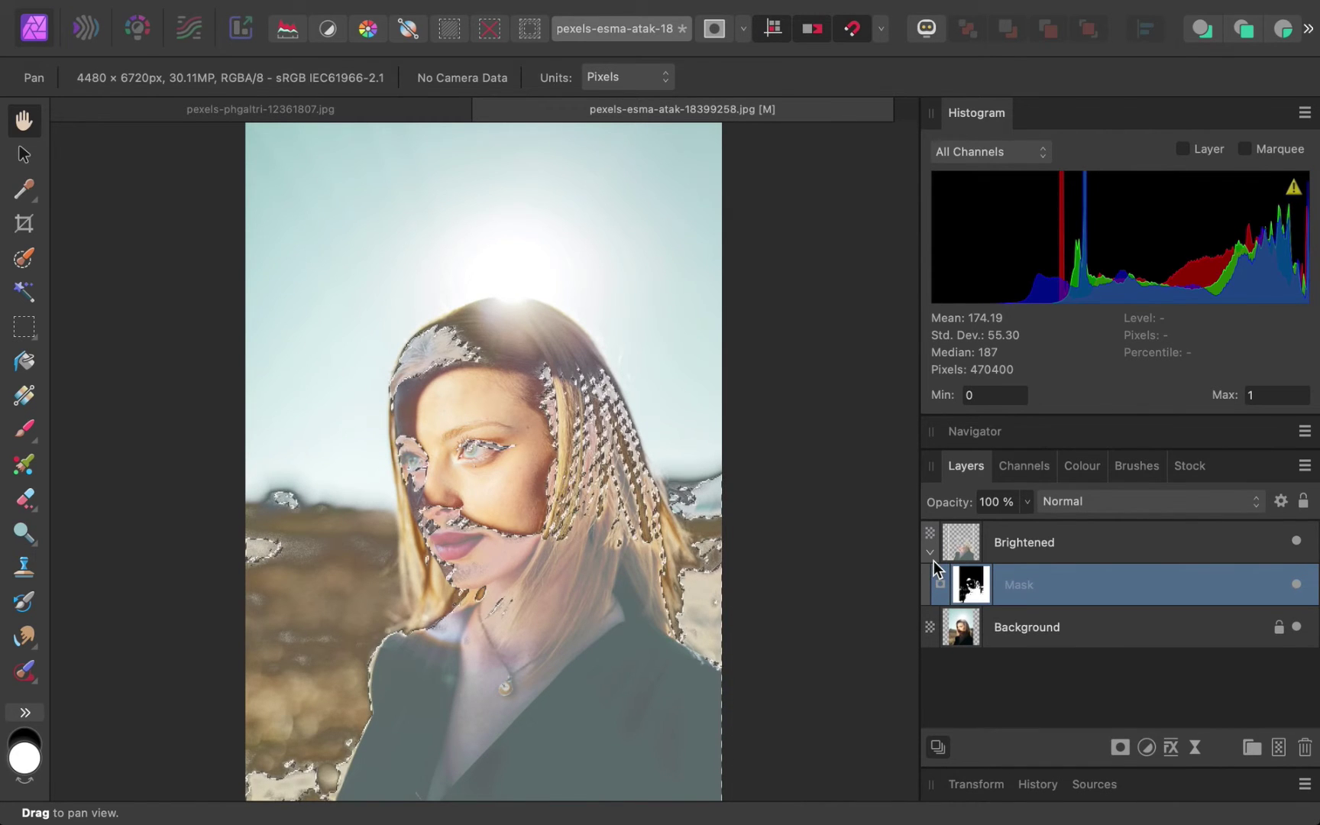
{"action": "left_click", "coordinate": [972, 585], "text": "alt"}
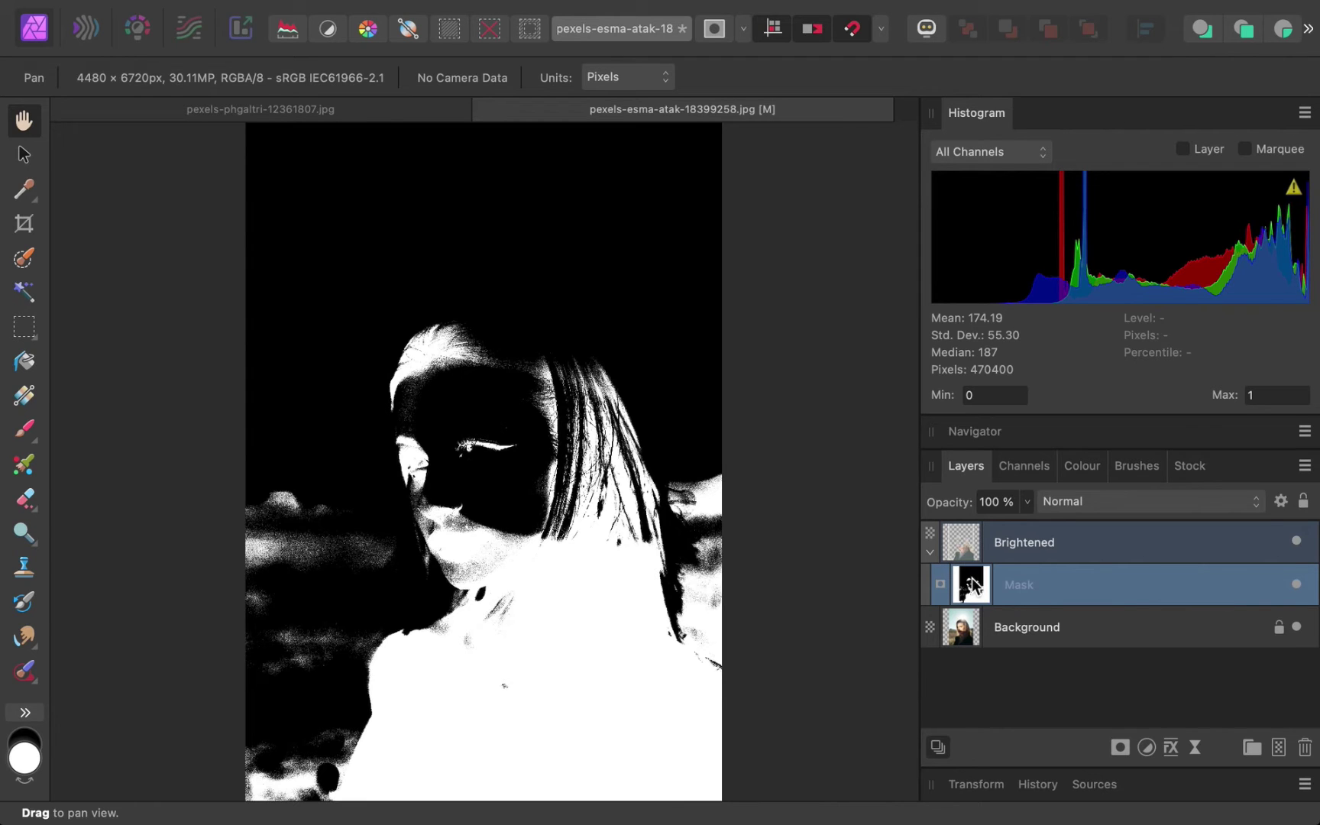
Add a live Gaussian Blur to the Brightened mask, settling the radius at 40.7 px.
{"action": "left_click", "coordinate": [973, 585], "text": "alt"}
{"action": "left_click", "coordinate": [1195, 744]}
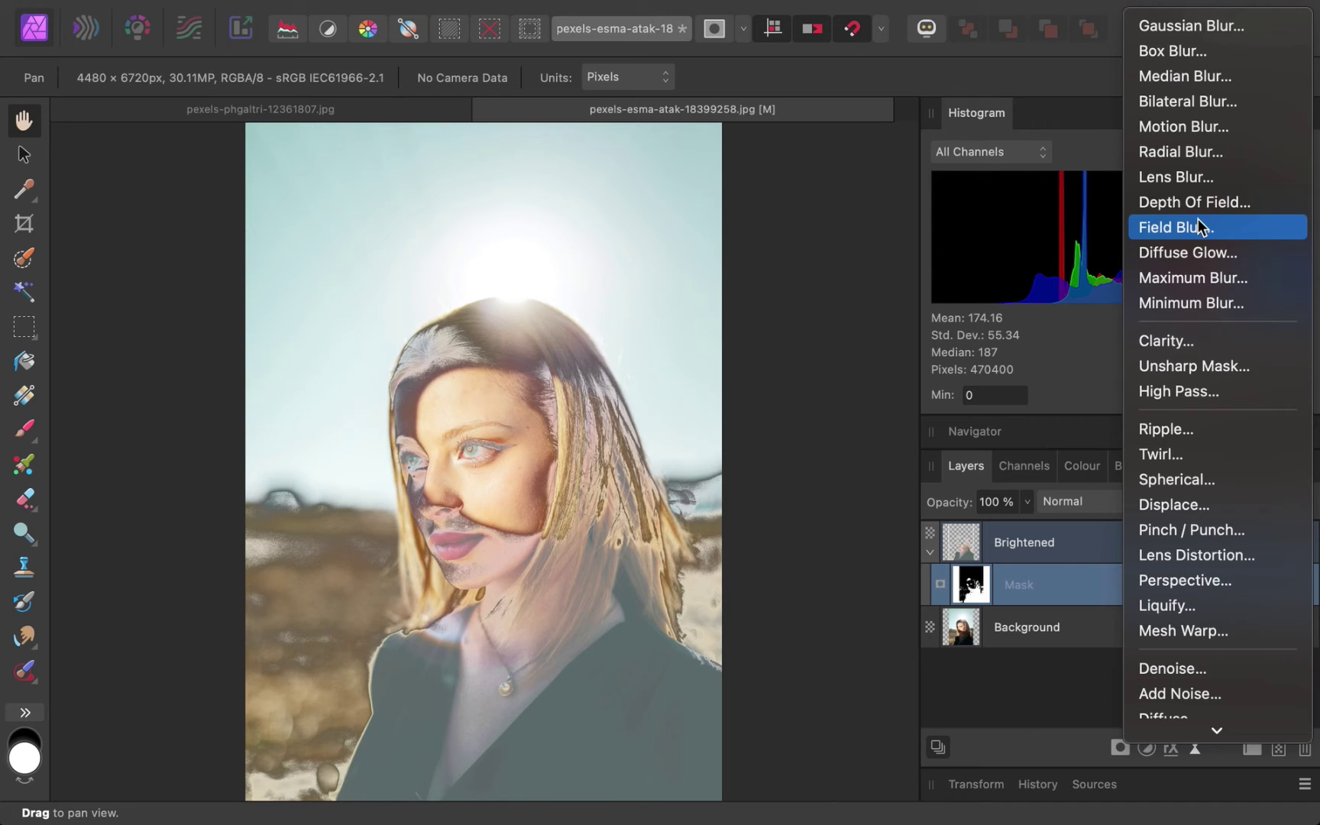
{"action": "left_click", "coordinate": [1181, 31]}
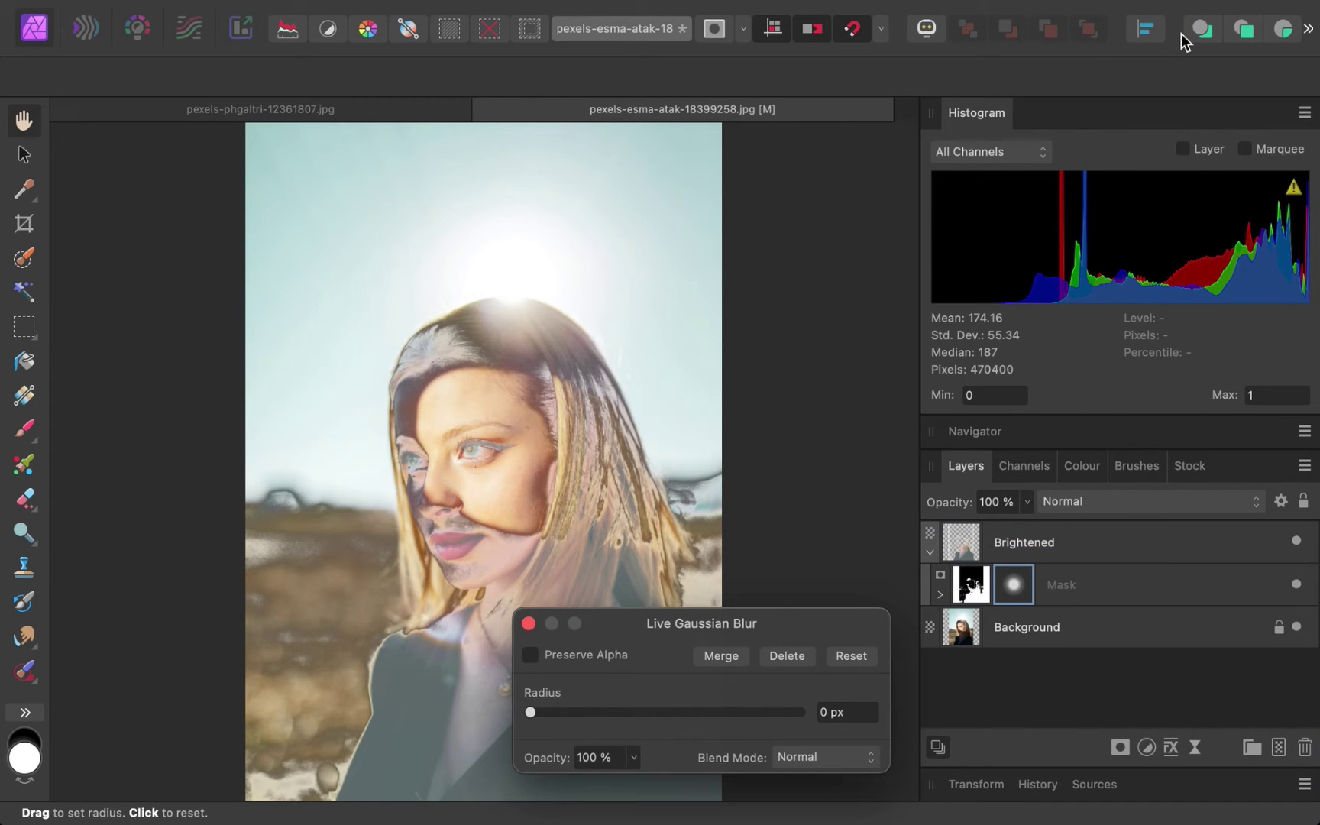
{"action": "left_click_drag", "start_coordinate": [531, 712], "coordinate": [833, 727]}
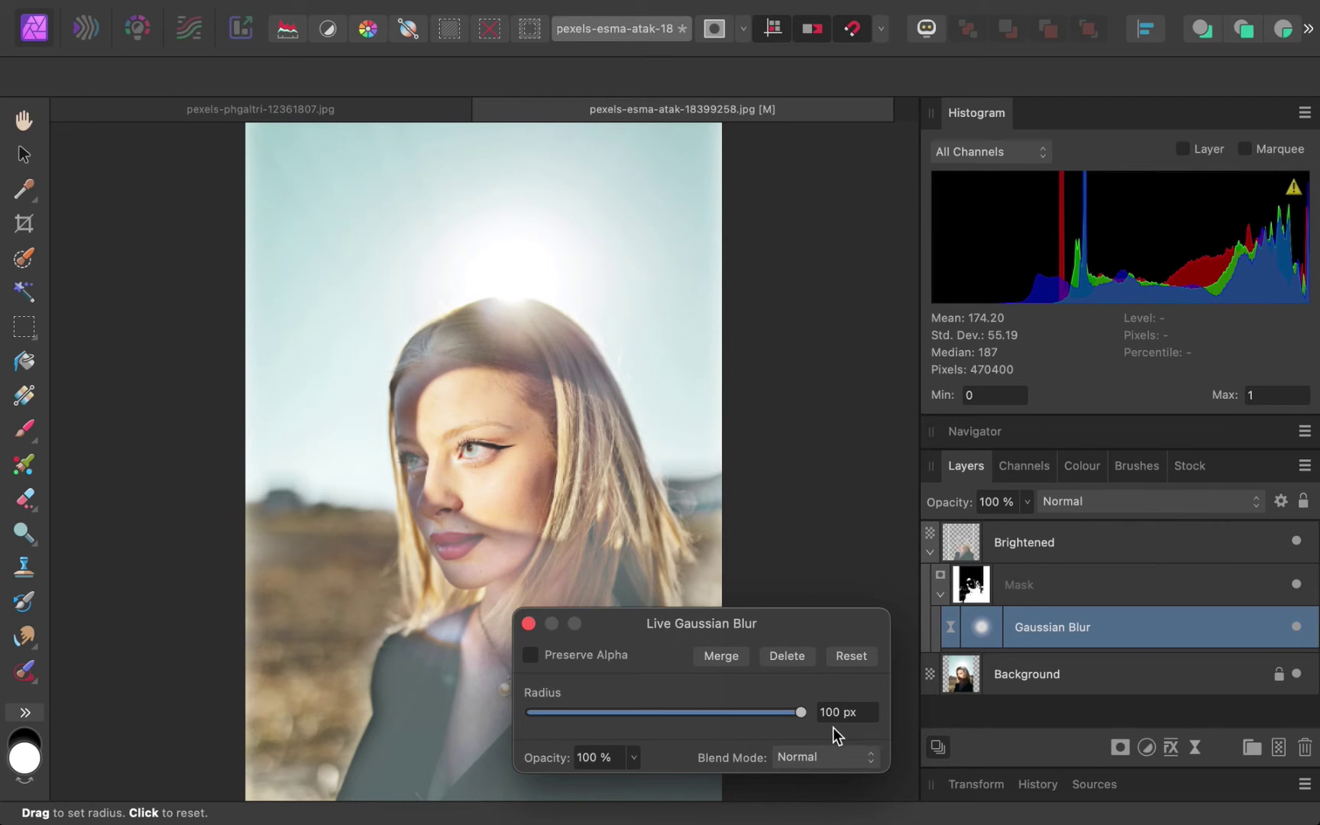
{"action": "left_click_drag", "start_coordinate": [832, 728], "coordinate": [807, 728]}
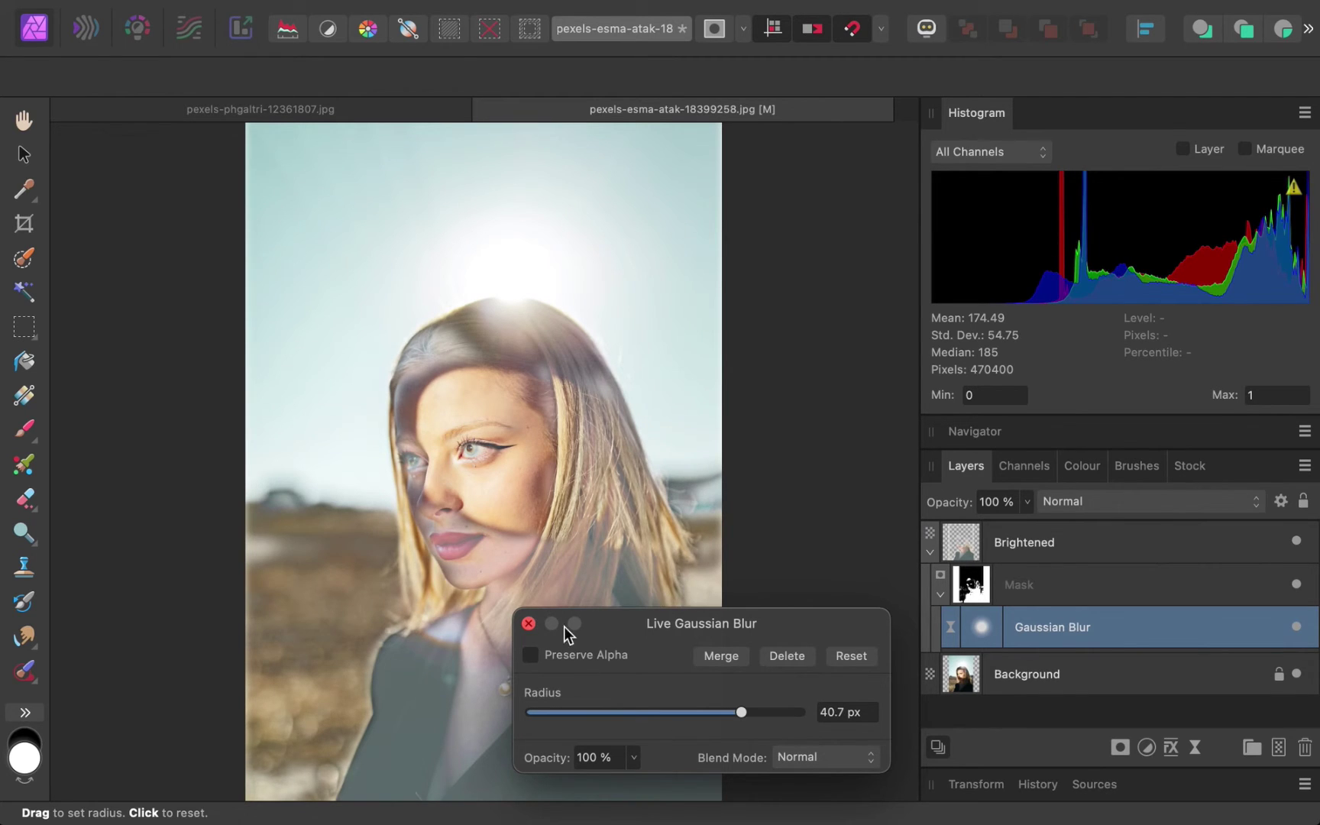
{"action": "left_click", "coordinate": [528, 623]}
Paint black onto the Brightened mask below the face and over the face and hair.
{"action": "left_click", "coordinate": [988, 569]}
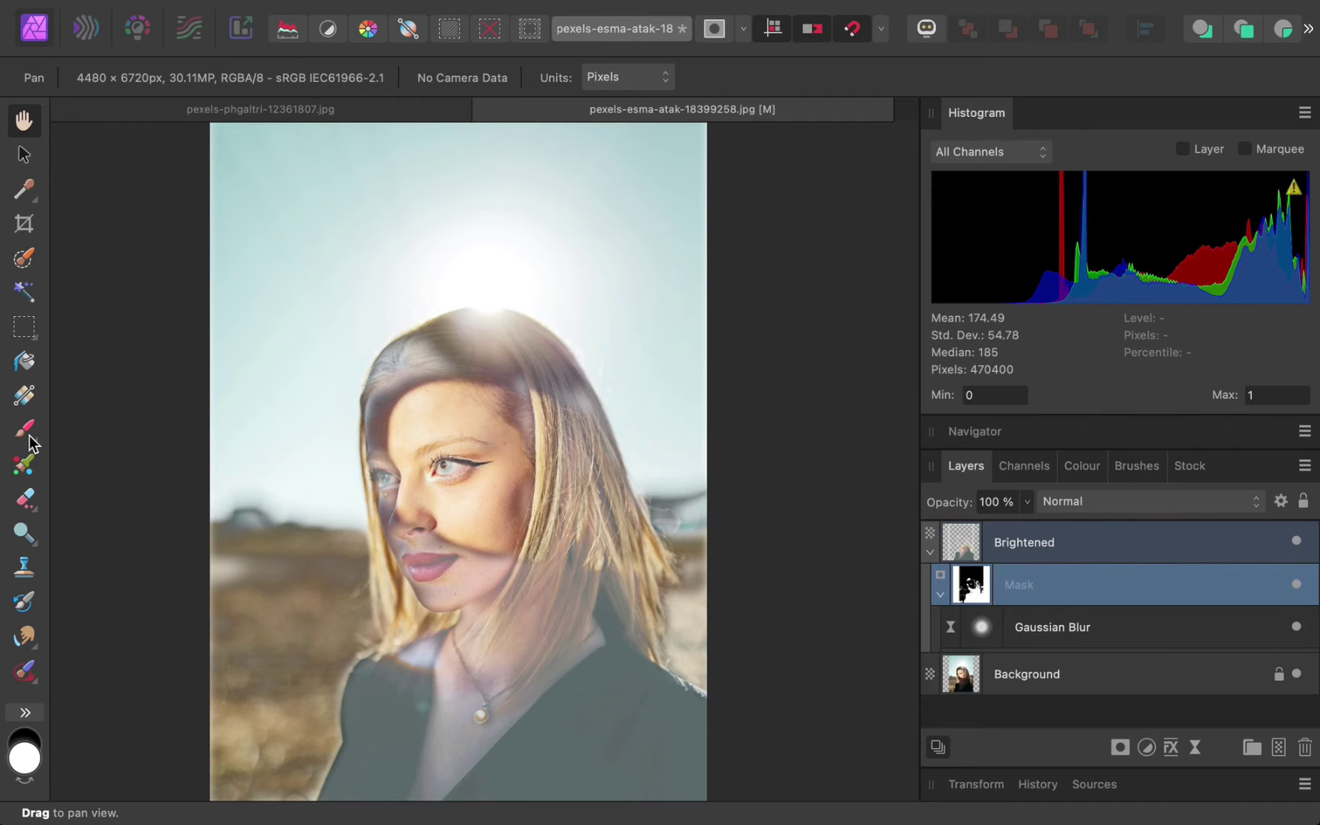
{"action": "left_click", "coordinate": [31, 743]}
{"action": "key", "text": "b"}
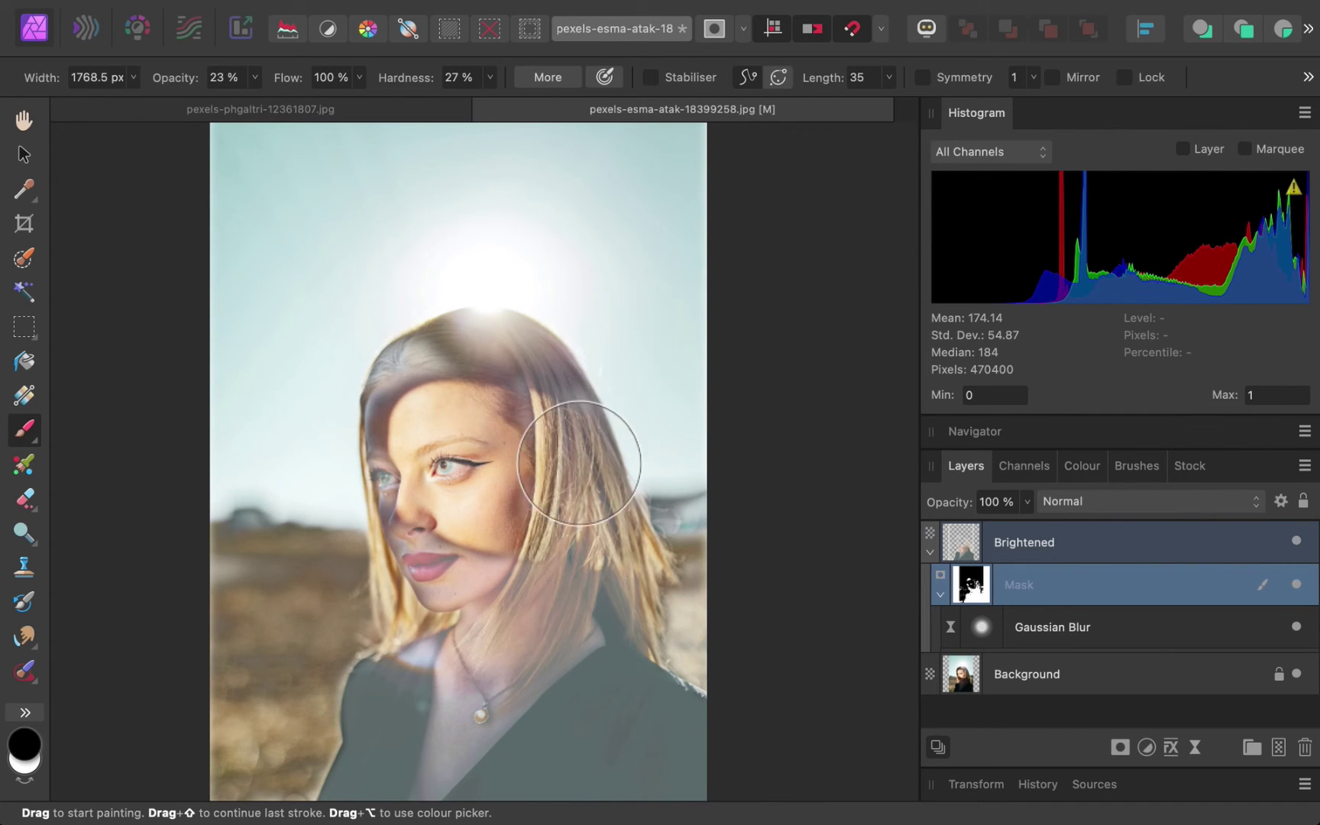
{"action": "left_click_drag", "start_coordinate": [716, 760], "coordinate": [862, 724]}
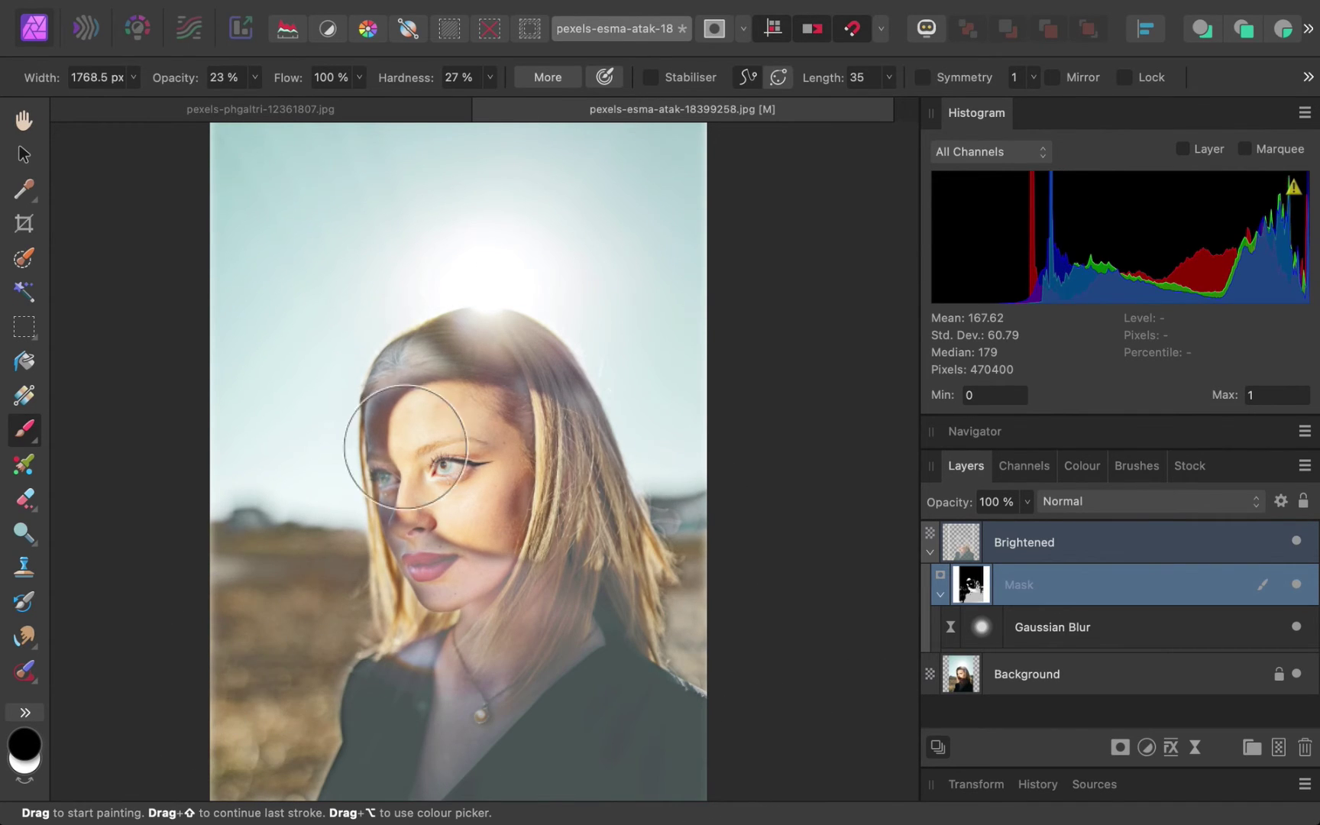
{"action": "mouse_move", "coordinate": [243, 434]}
{"action": "left_mouse_down"}
{"action": "mouse_move", "coordinate": [370, 266]}
{"action": "mouse_move", "coordinate": [408, 334]}
{"action": "mouse_move", "coordinate": [426, 341]}
{"action": "mouse_move", "coordinate": [369, 392]}
{"action": "mouse_move", "coordinate": [536, 354]}
{"action": "mouse_move", "coordinate": [581, 399]}
{"action": "left_mouse_up"}
Zoom in and paint white over the face with a smaller brush to restore brightening.
{"action": "key", "text": "super+plus"}
{"action": "left_click", "coordinate": [27, 781]}
{"action": "key", "text": "super+plus"}
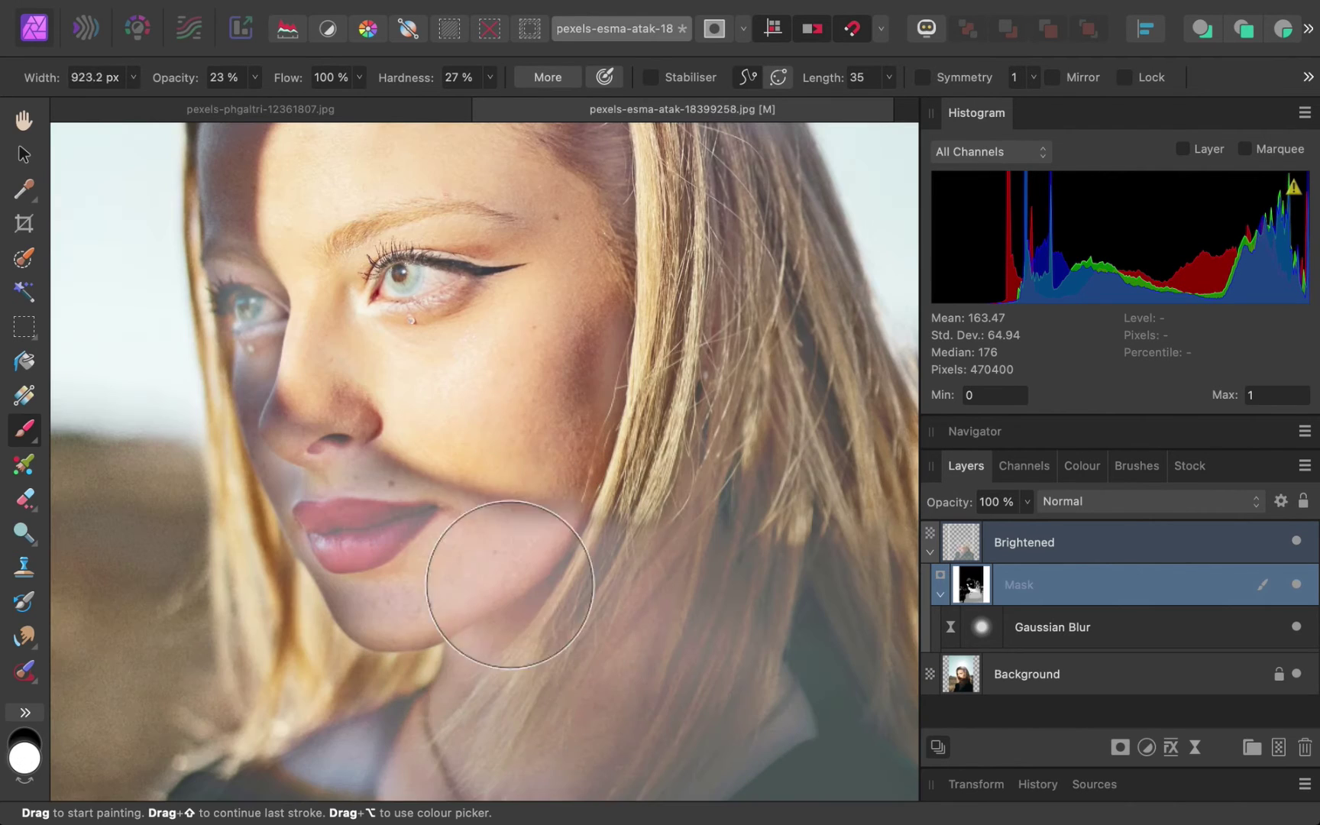
{"action": "left_click_drag", "start_coordinate": [516, 574], "coordinate": [337, 434]}
{"action": "scroll", "coordinate": [233, 324], "scroll_direction": "up", "scroll_amount": 4}
{"action": "left_click_drag", "start_coordinate": [251, 354], "coordinate": [480, 760]}
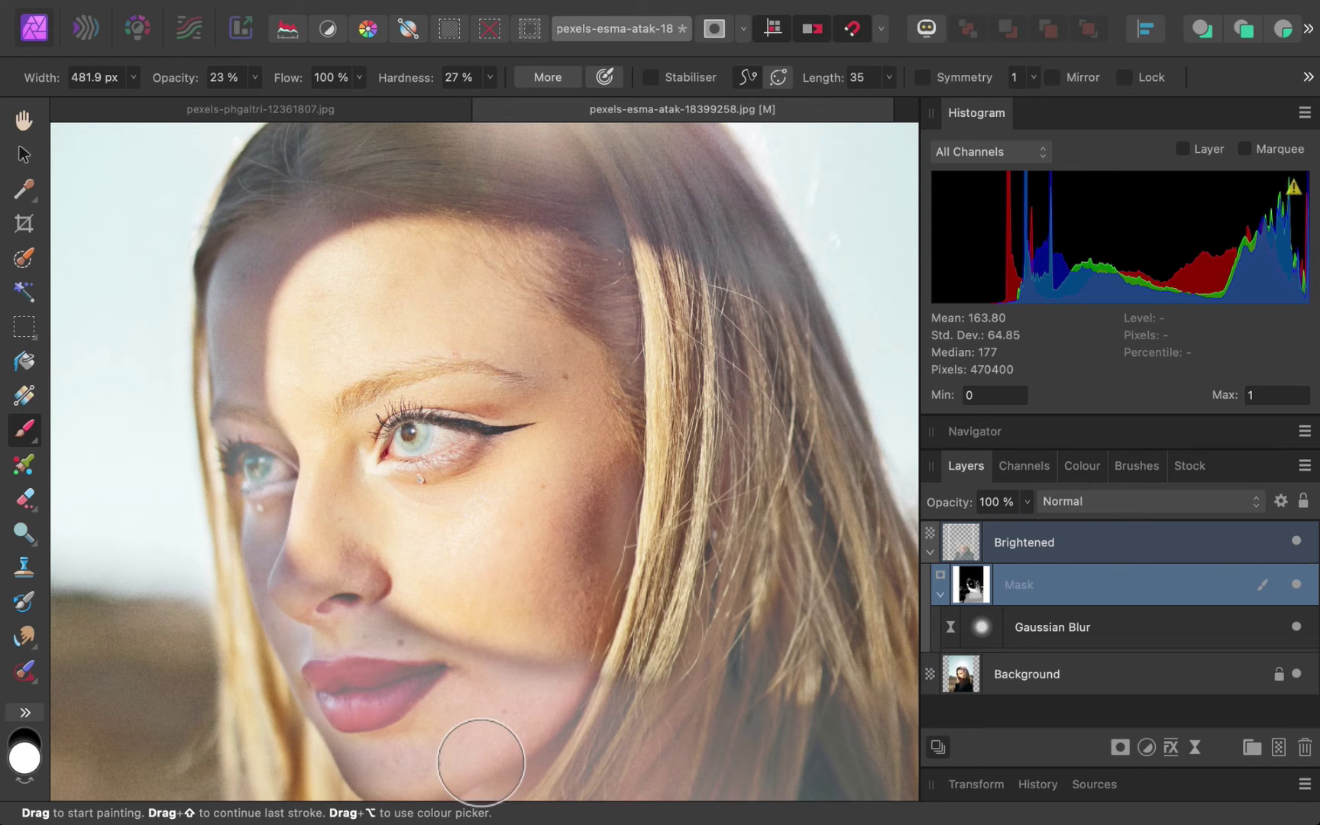
{"action": "key", "text": "bracketleft"}
{"action": "key", "text": "bracketleft"}
{"action": "key", "text": "bracketleft"}
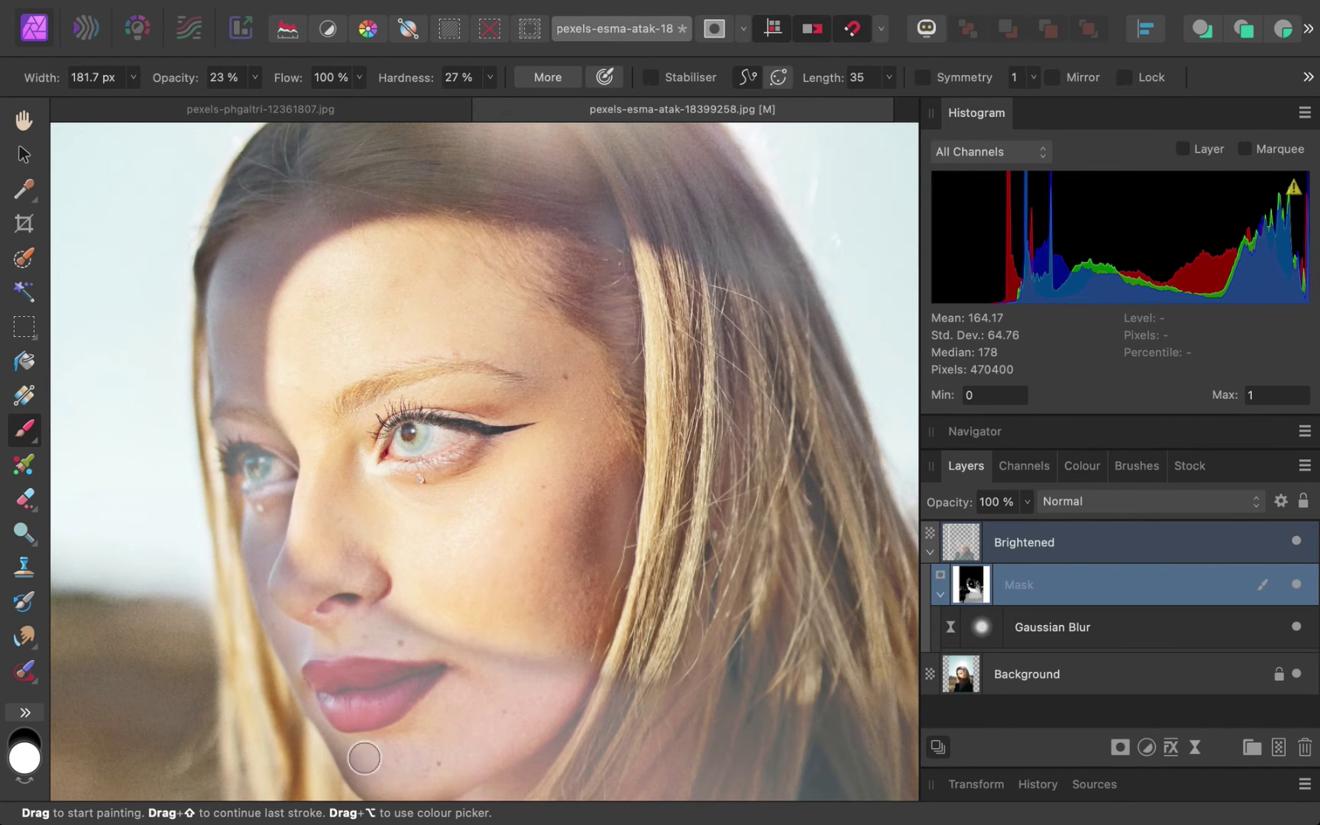
Paint white down the left side of the face and the left cheek on the mask.
{"action": "scroll", "coordinate": [329, 657], "scroll_direction": "down", "scroll_amount": 2}
{"action": "key", "text": "super+minus"}
{"action": "mouse_move", "coordinate": [307, 271]}
{"action": "left_mouse_down"}
{"action": "mouse_move", "coordinate": [237, 451]}
{"action": "mouse_move", "coordinate": [315, 678]}
{"action": "mouse_move", "coordinate": [392, 671]}
{"action": "left_mouse_up"}
{"action": "mouse_move", "coordinate": [422, 331]}
{"action": "left_mouse_down"}
{"action": "mouse_move", "coordinate": [359, 389]}
{"action": "mouse_move", "coordinate": [382, 449]}
{"action": "left_mouse_up"}
{"action": "key", "text": "super+minus"}
{"action": "left_click", "coordinate": [1013, 534]}
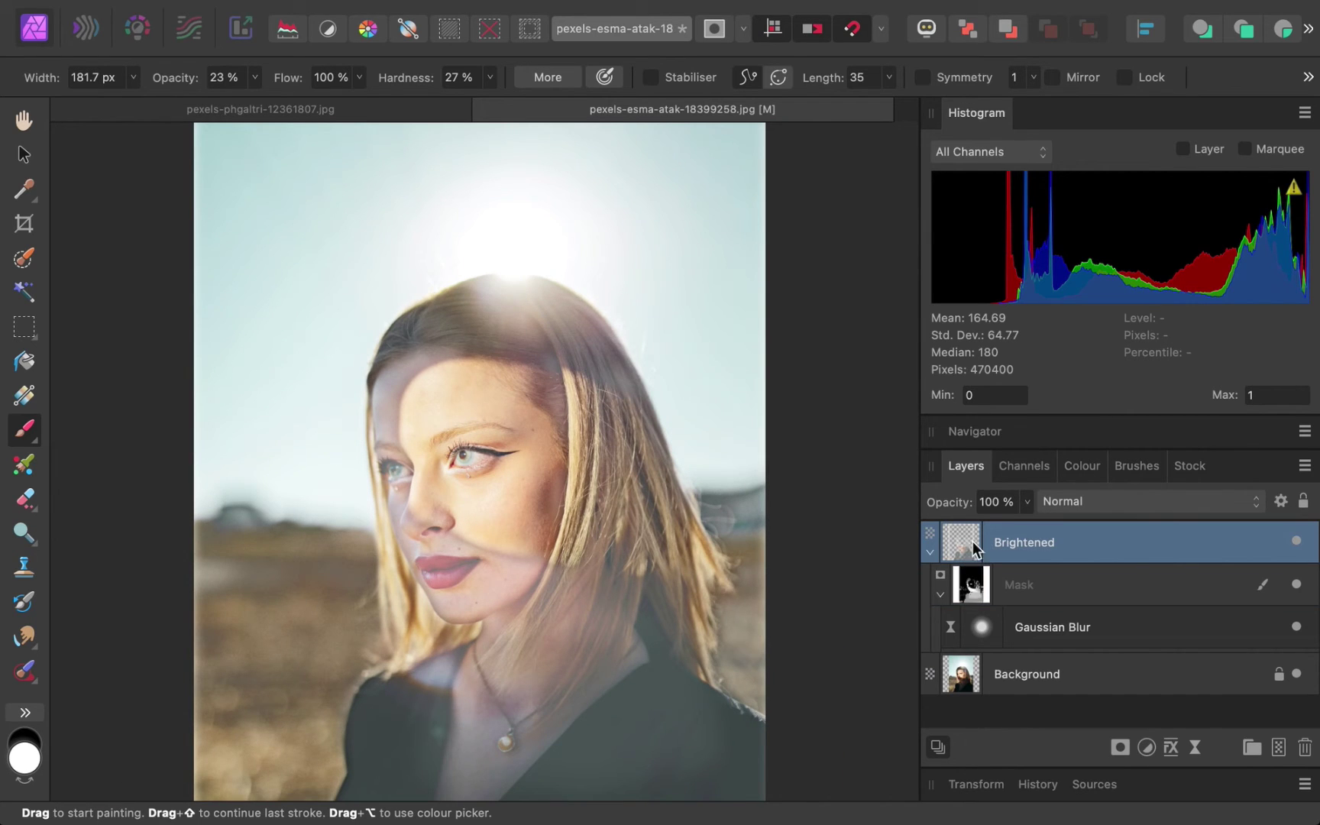
{"action": "left_click", "coordinate": [1027, 503]}
{"action": "left_click_drag", "start_coordinate": [1027, 507], "coordinate": [961, 528]}
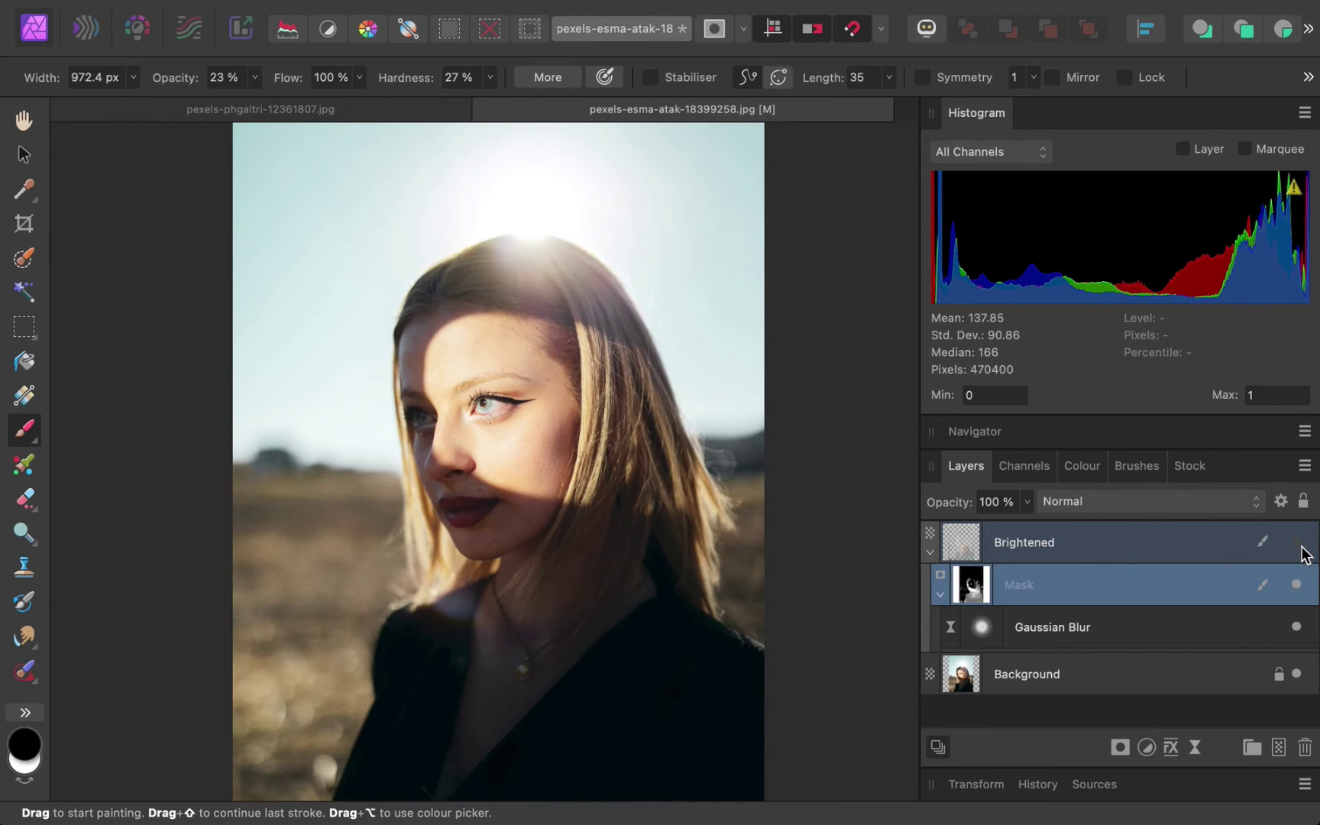
{"action": "left_click", "coordinate": [1302, 548]}
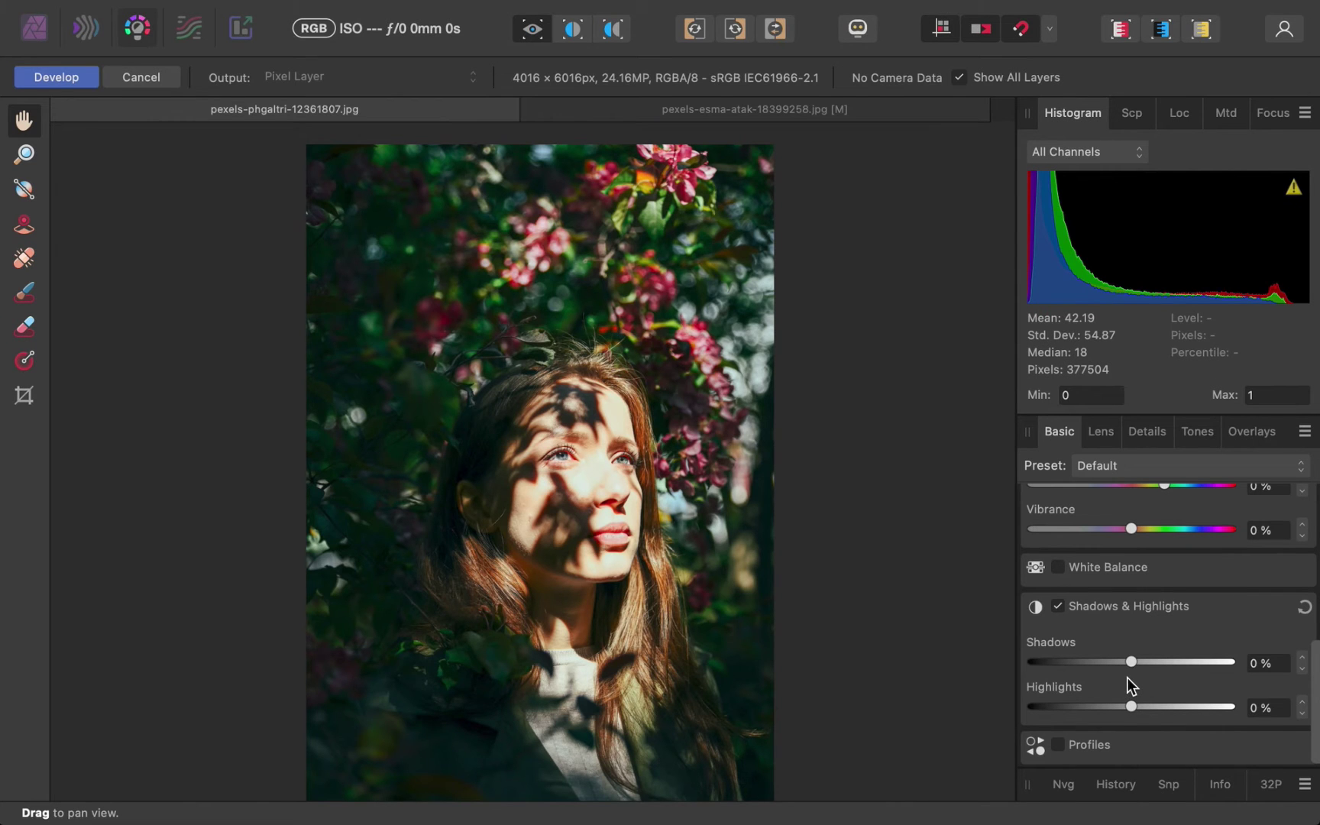
Raise Shadows to 100%, drop it to compare, then set it back to 100%.
{"action": "left_click_drag", "start_coordinate": [1132, 664], "coordinate": [1273, 663]}
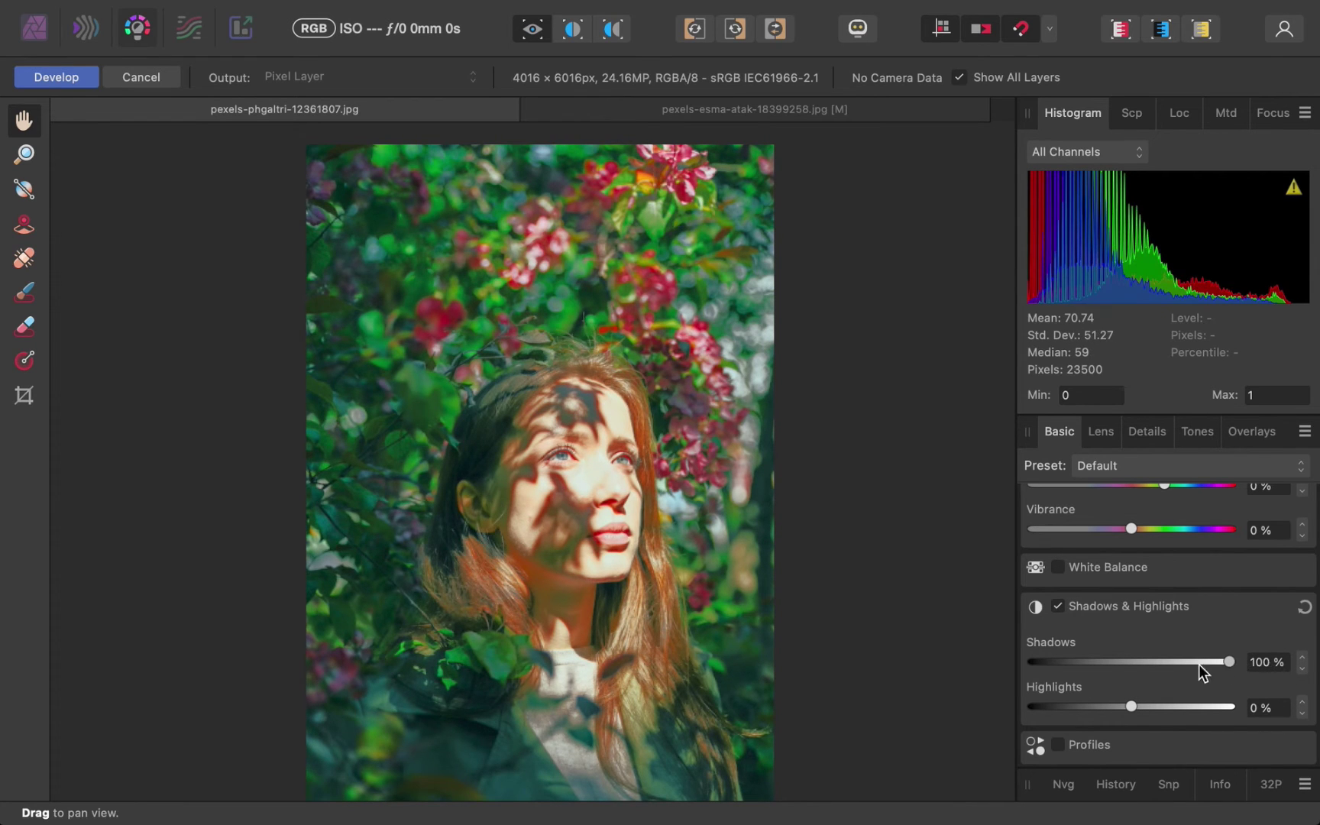
{"action": "left_click", "coordinate": [1137, 663]}
{"action": "mouse_move", "coordinate": [1151, 667]}
{"action": "left_mouse_down"}
{"action": "mouse_move", "coordinate": [1265, 671]}
{"action": "mouse_move", "coordinate": [1143, 687]}
{"action": "mouse_move", "coordinate": [1280, 687]}
{"action": "mouse_move", "coordinate": [1156, 671]}
{"action": "mouse_move", "coordinate": [1177, 655]}
{"action": "mouse_move", "coordinate": [1242, 657]}
{"action": "mouse_move", "coordinate": [1138, 671]}
{"action": "mouse_move", "coordinate": [1279, 683]}
{"action": "mouse_move", "coordinate": [1139, 687]}
{"action": "mouse_move", "coordinate": [1262, 685]}
{"action": "mouse_move", "coordinate": [1190, 689]}
{"action": "mouse_move", "coordinate": [1135, 672]}
{"action": "mouse_move", "coordinate": [1212, 655]}
{"action": "mouse_move", "coordinate": [1262, 657]}
{"action": "mouse_move", "coordinate": [1135, 669]}
{"action": "mouse_move", "coordinate": [1289, 684]}
{"action": "mouse_move", "coordinate": [1144, 690]}
{"action": "left_mouse_up"}
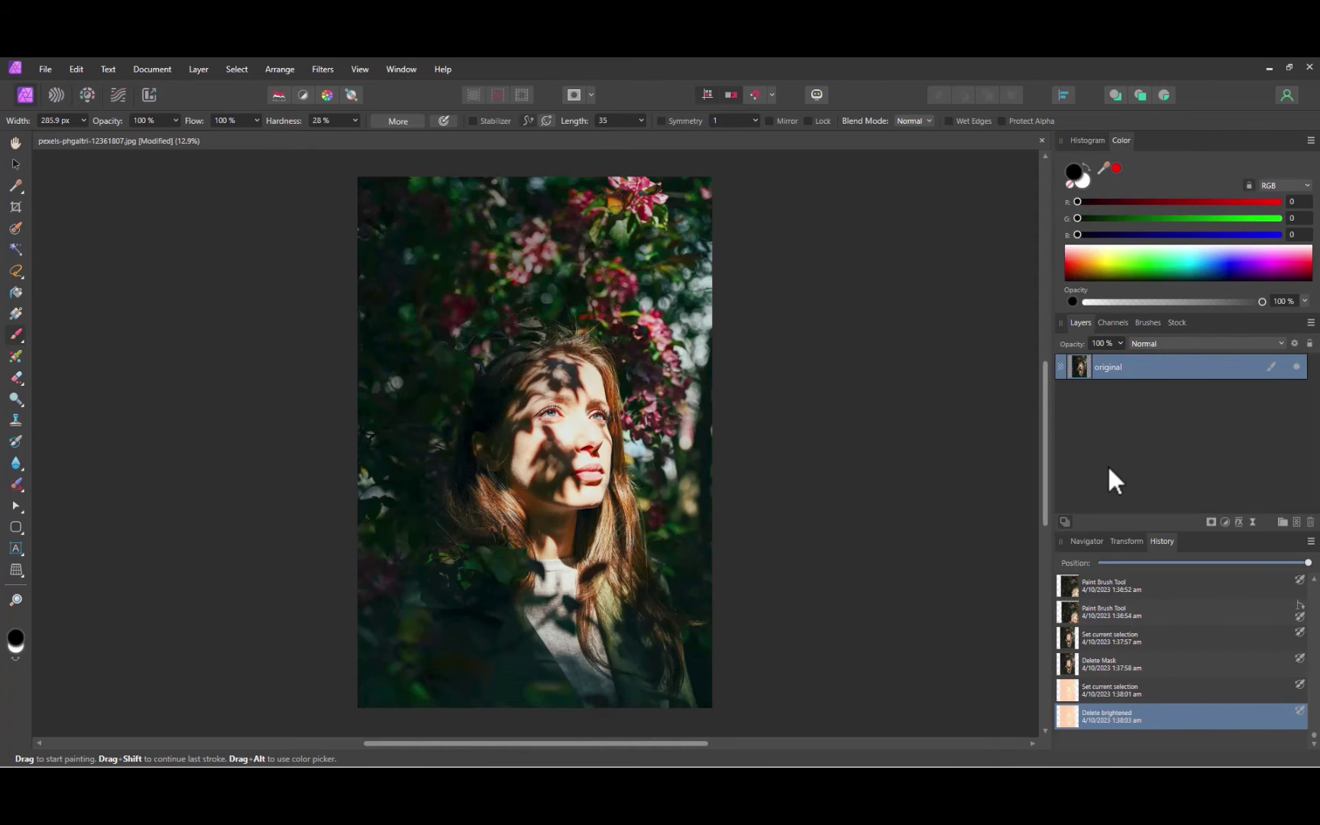
Paste a copy of the photo as a new layer named 'brightened'.
{"action": "key", "text": "ctrl+v"}
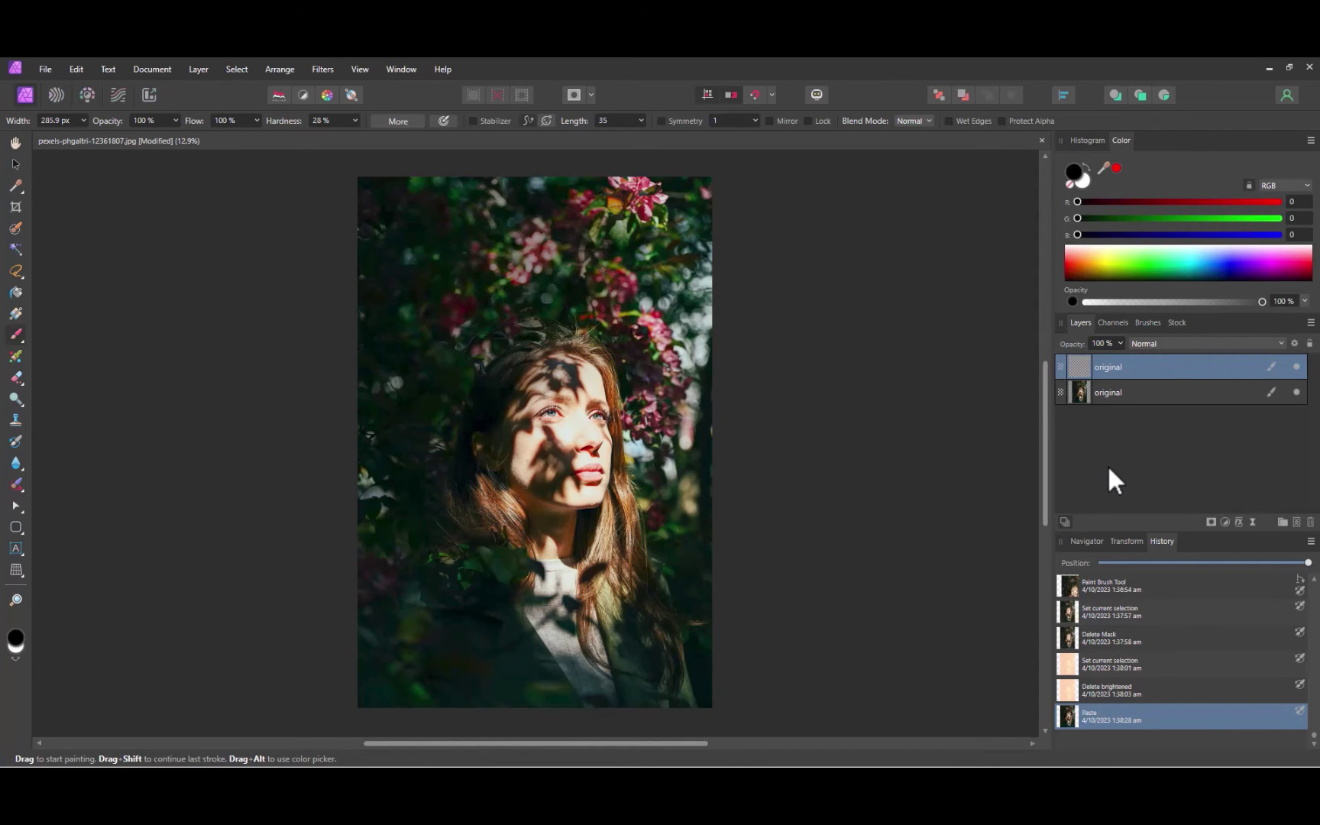
{"action": "double_click", "coordinate": [1110, 365]}
{"action": "type", "text": "brightened"}
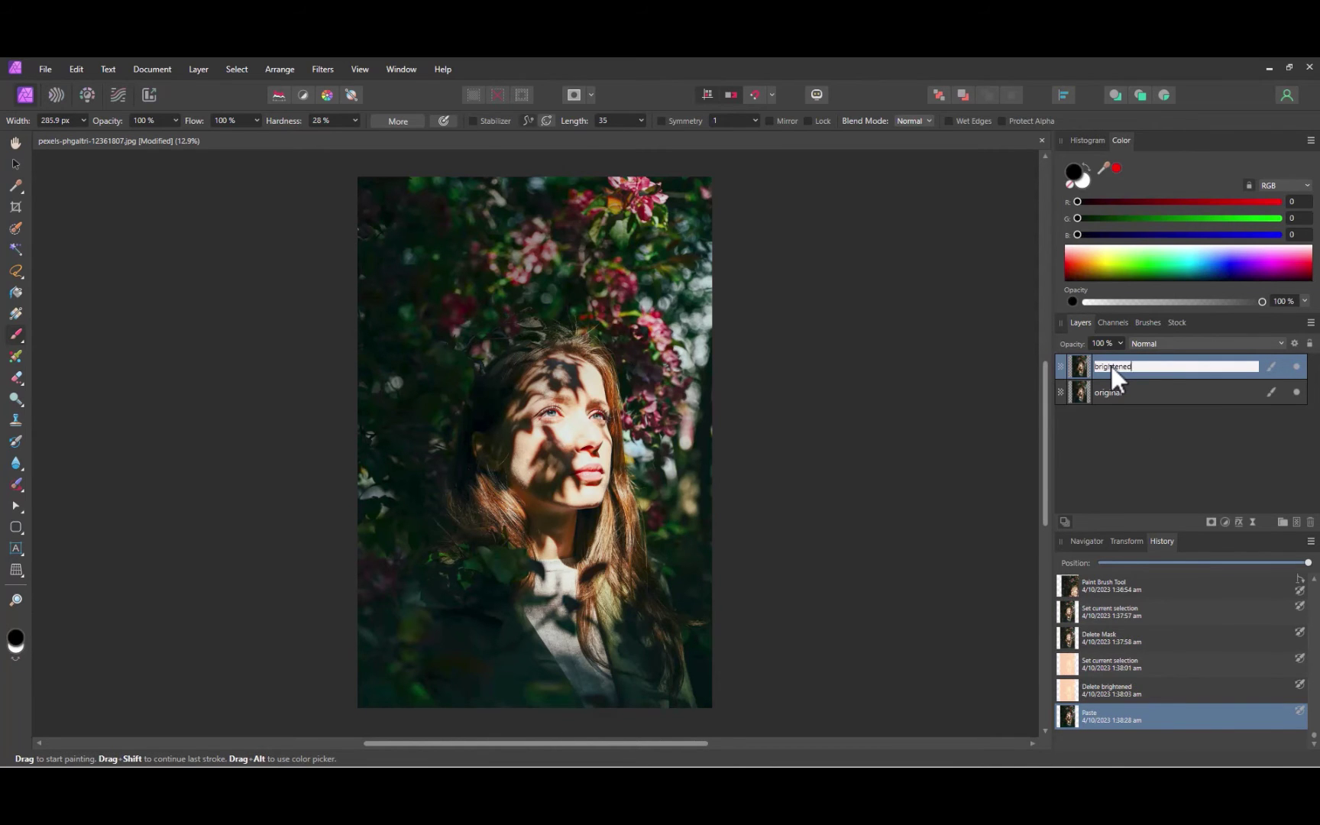
{"action": "key", "text": "Return"}
Add a Curves adjustment with a raised black point and an extra curve point.
{"action": "left_click", "coordinate": [1225, 521]}
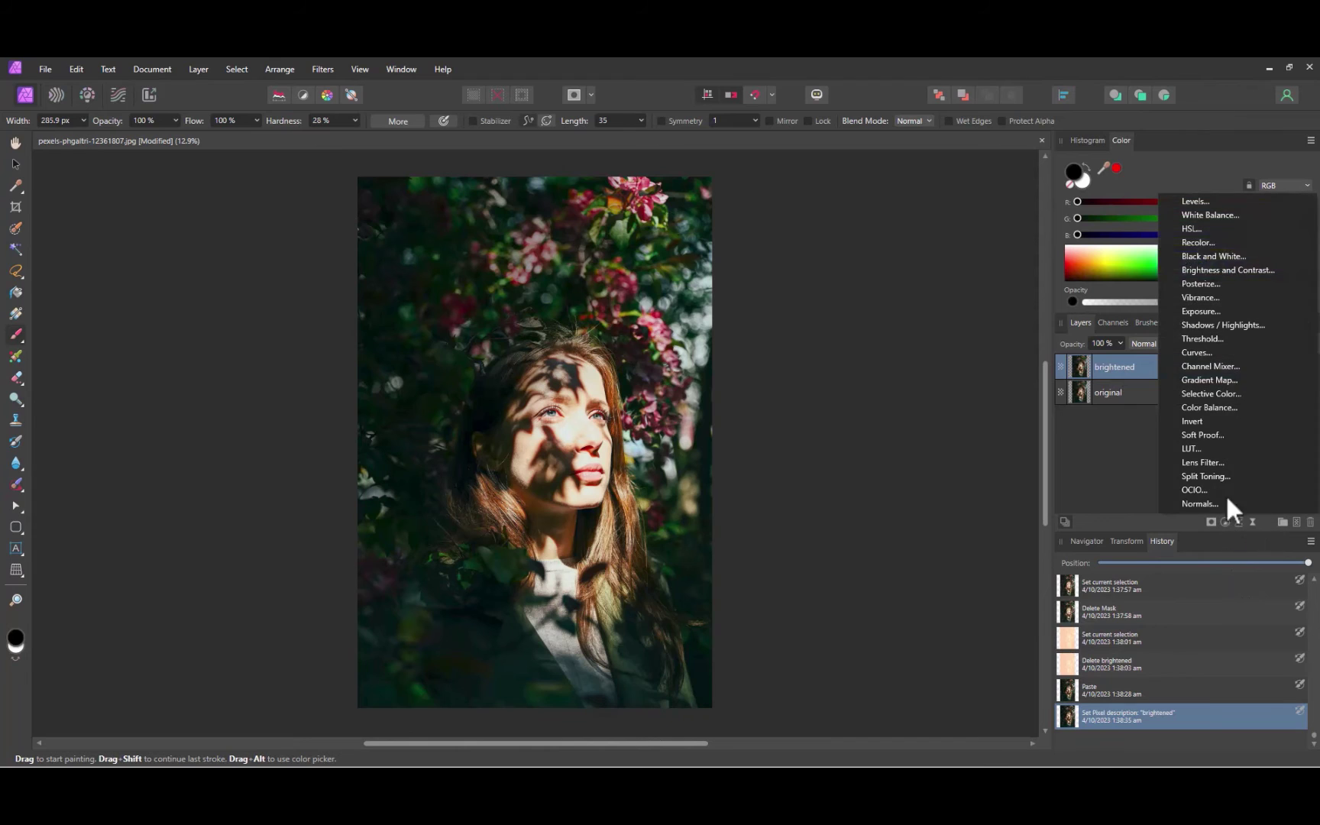
{"action": "left_click", "coordinate": [1196, 350]}
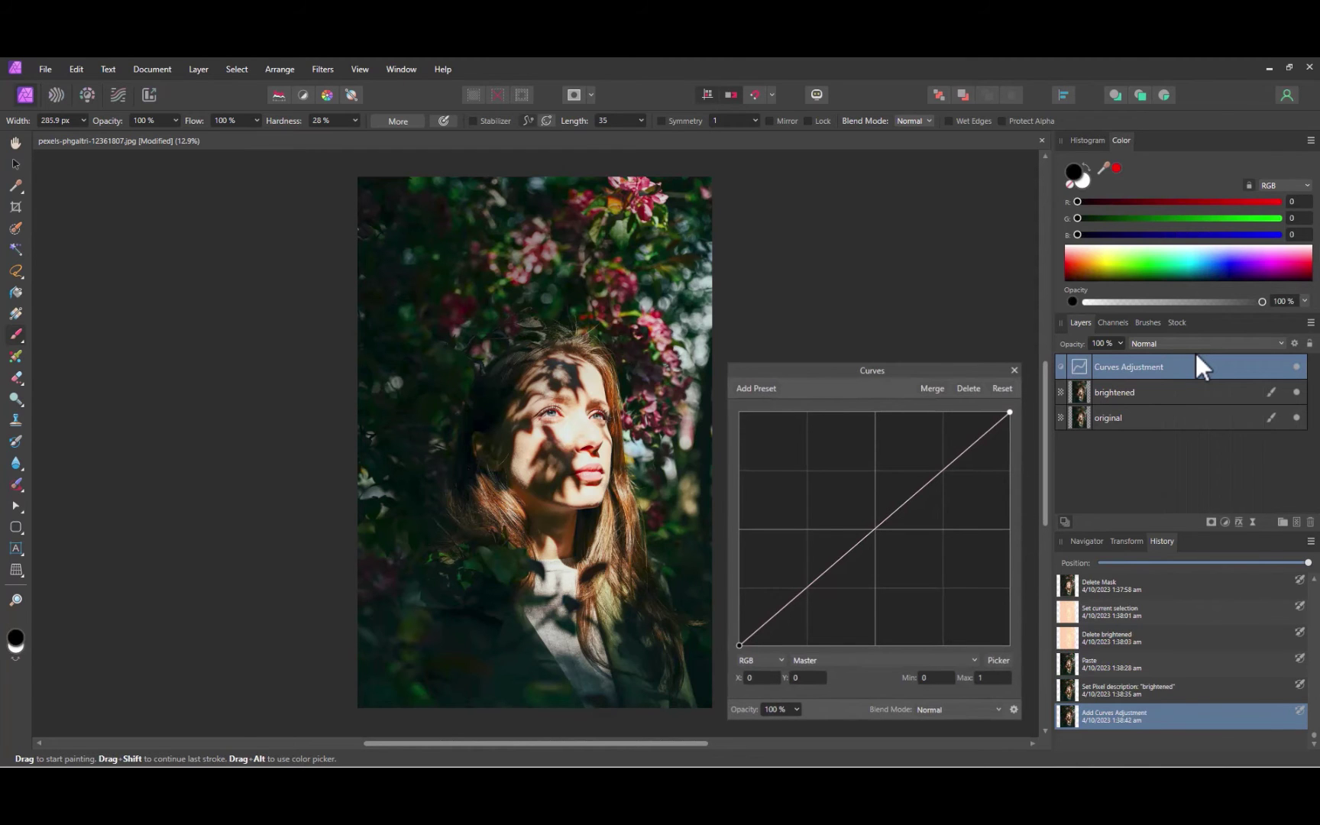
{"action": "left_click_drag", "start_coordinate": [739, 646], "coordinate": [731, 468]}
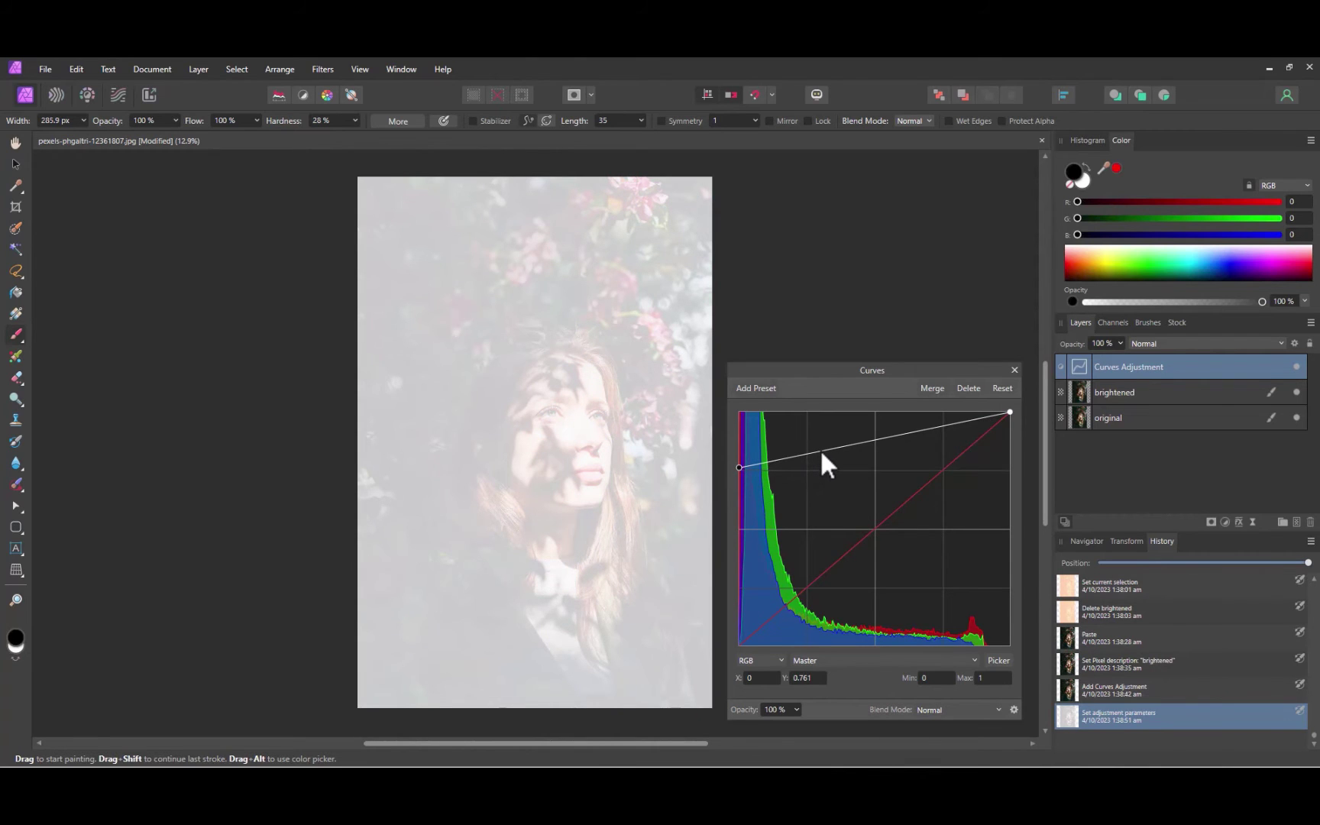
{"action": "left_click_drag", "start_coordinate": [821, 452], "coordinate": [822, 448]}
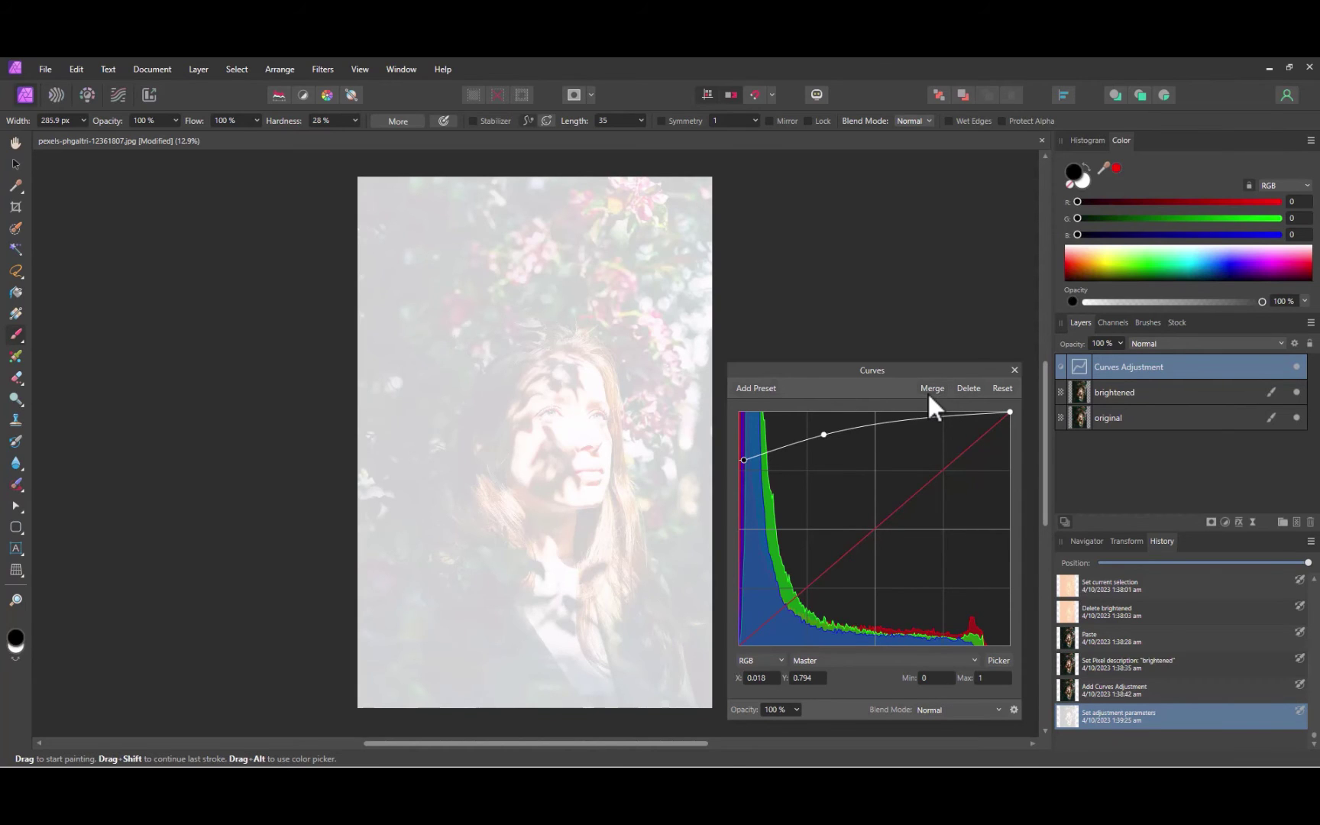
Merge the curves into brightened, then select the original layer's shadow areas.
{"action": "left_click", "coordinate": [931, 389]}
{"action": "left_click", "coordinate": [1122, 394]}
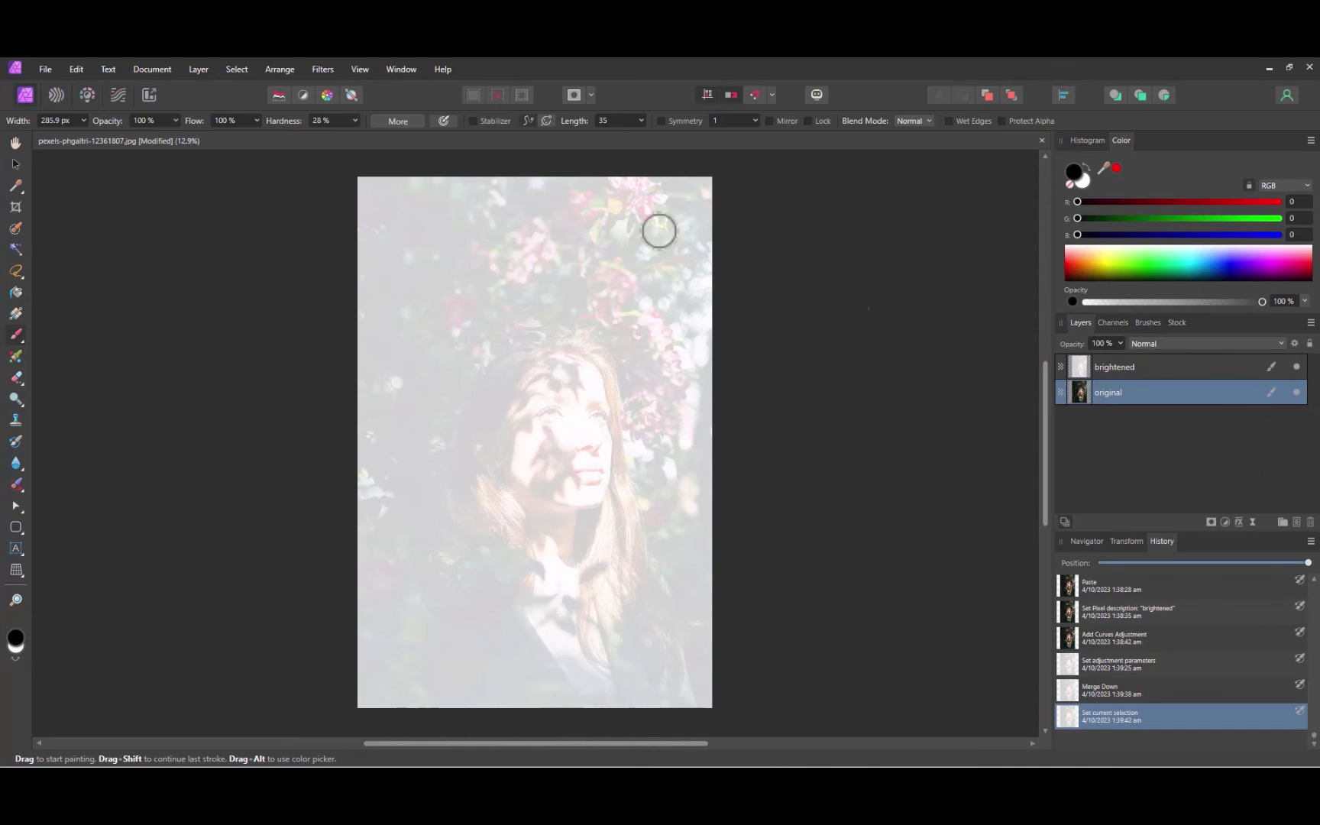
{"action": "left_click", "coordinate": [230, 67]}
{"action": "mouse_move", "coordinate": [411, 336]}
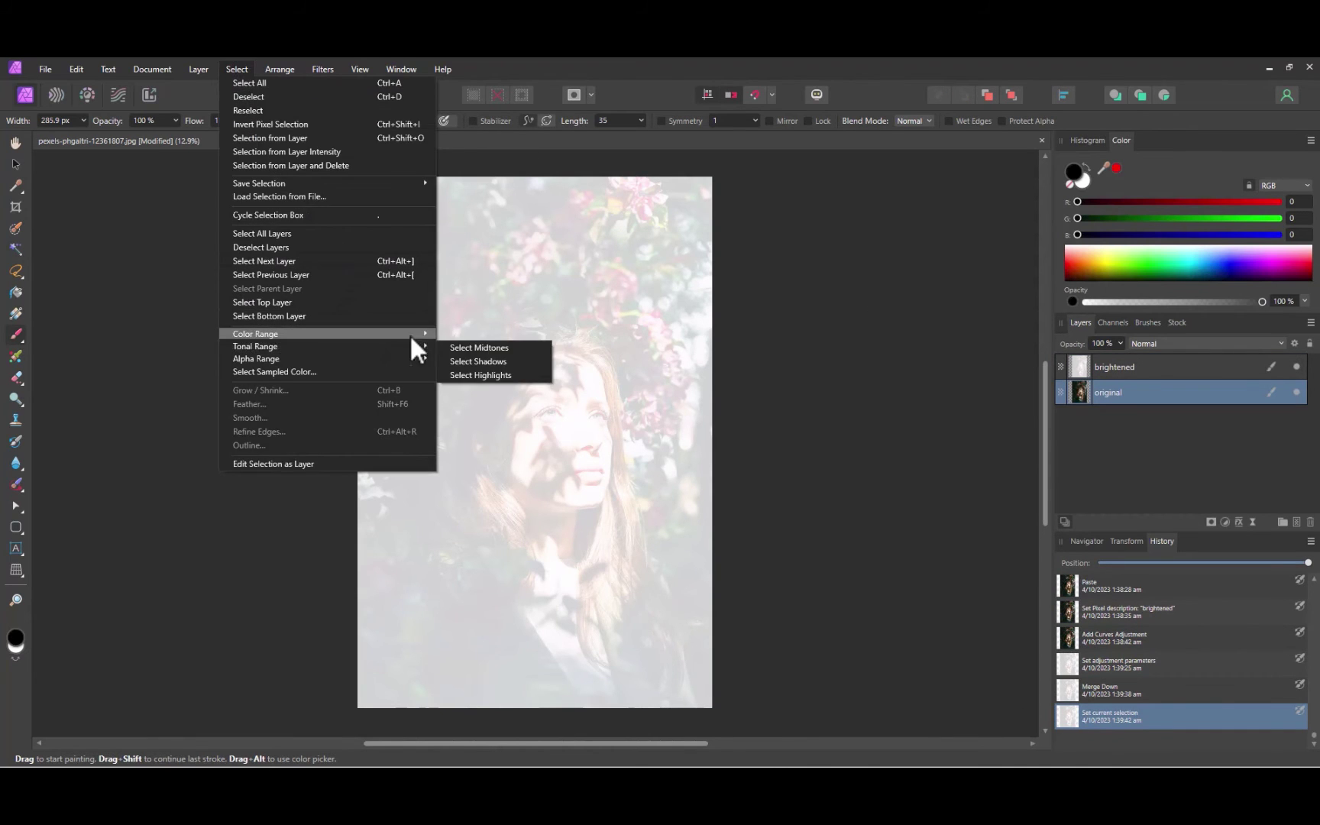
{"action": "left_click", "coordinate": [478, 358]}
Create a regular mask from the shadows selection and move it onto brightened.
{"action": "left_click", "coordinate": [1211, 521]}
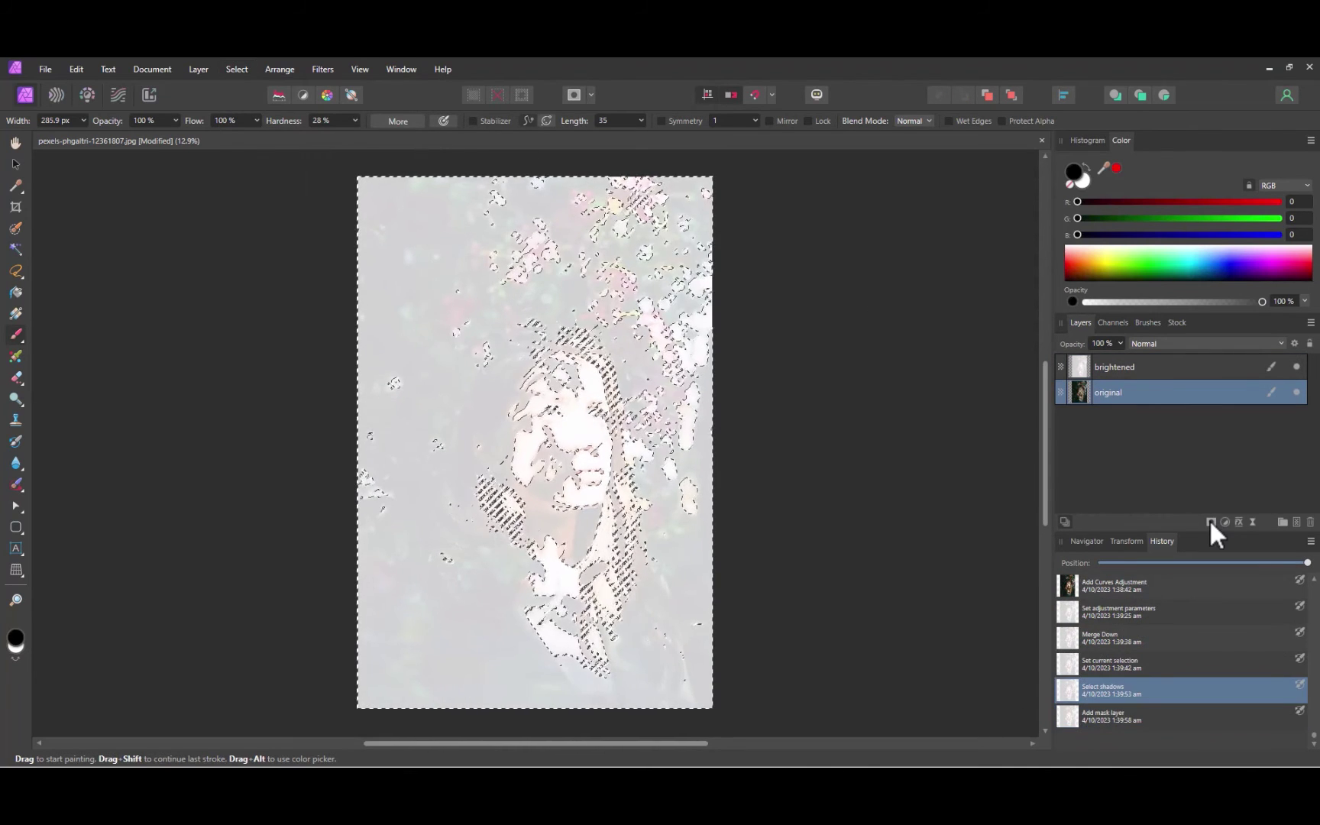
{"action": "left_click", "coordinate": [1210, 520]}
{"action": "left_click", "coordinate": [1170, 528]}
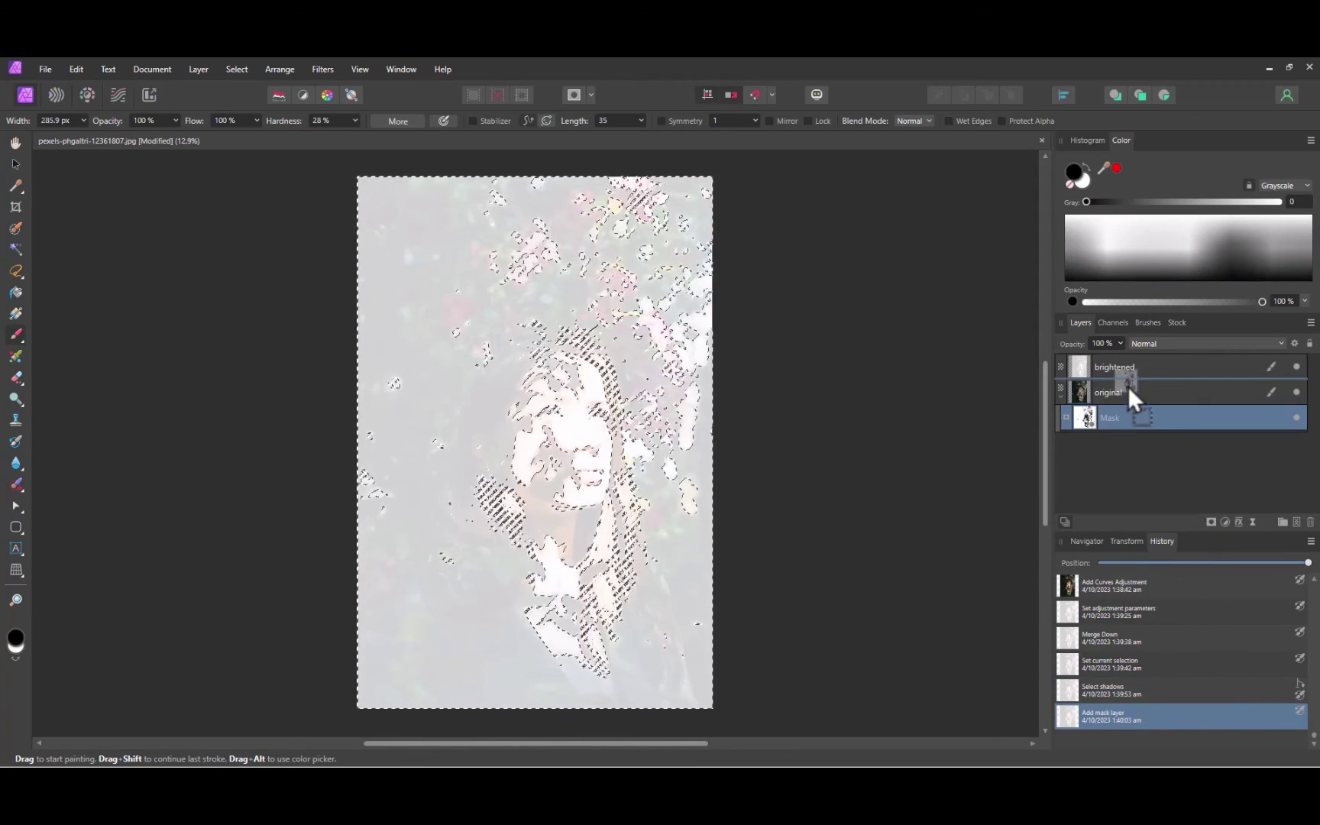
{"action": "left_click_drag", "start_coordinate": [1134, 372], "coordinate": [1059, 371]}
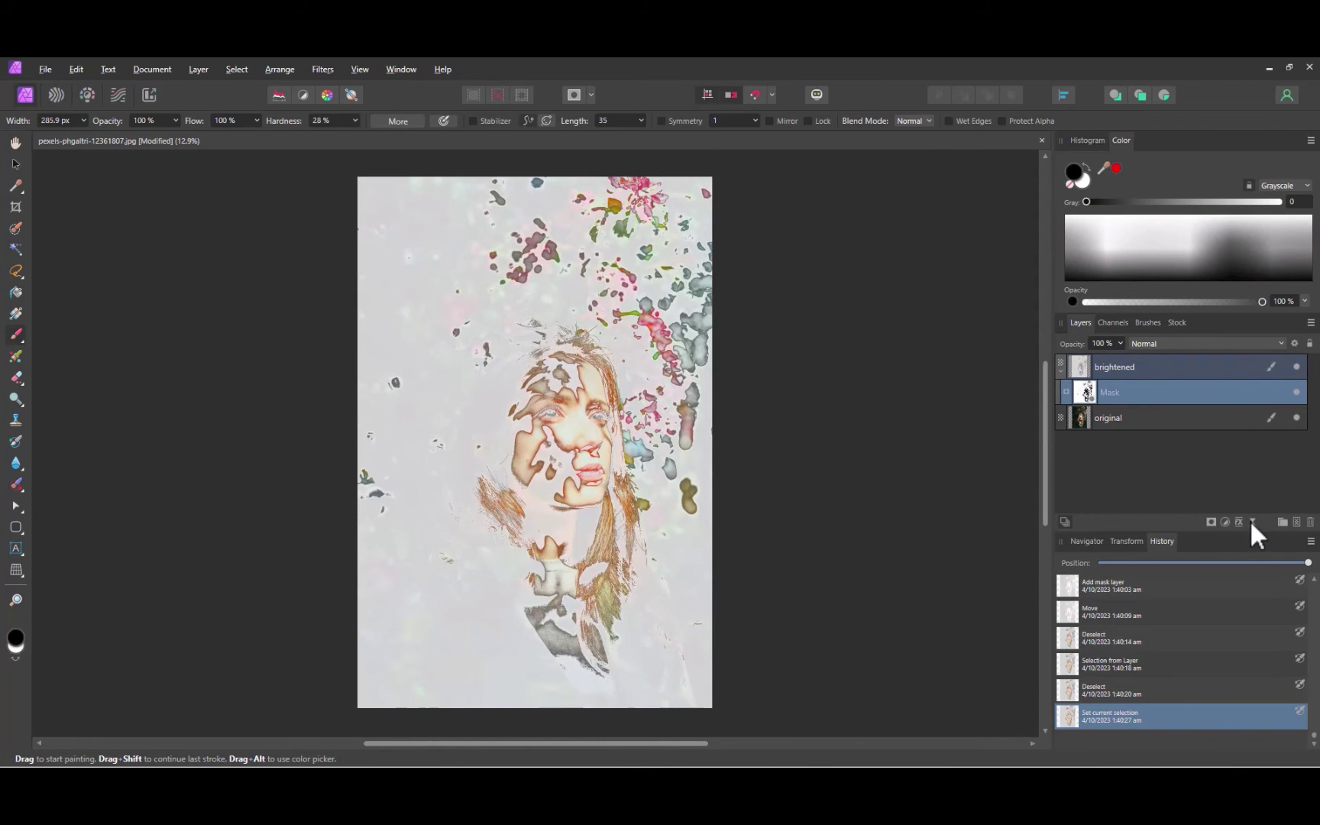
Add a live Gaussian Blur to the mask with a 36.7 px radius.
{"action": "left_click", "coordinate": [1252, 522]}
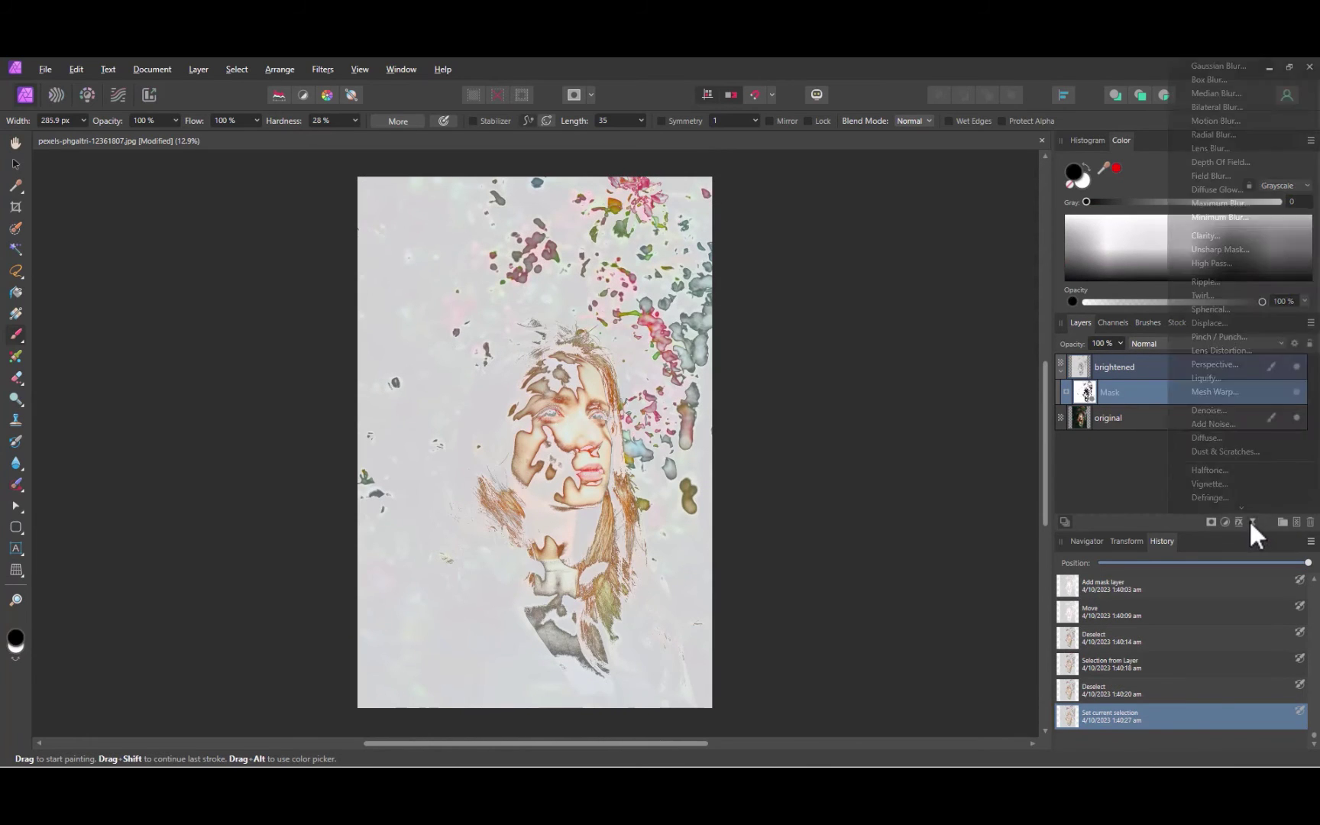
{"action": "left_click", "coordinate": [1229, 69]}
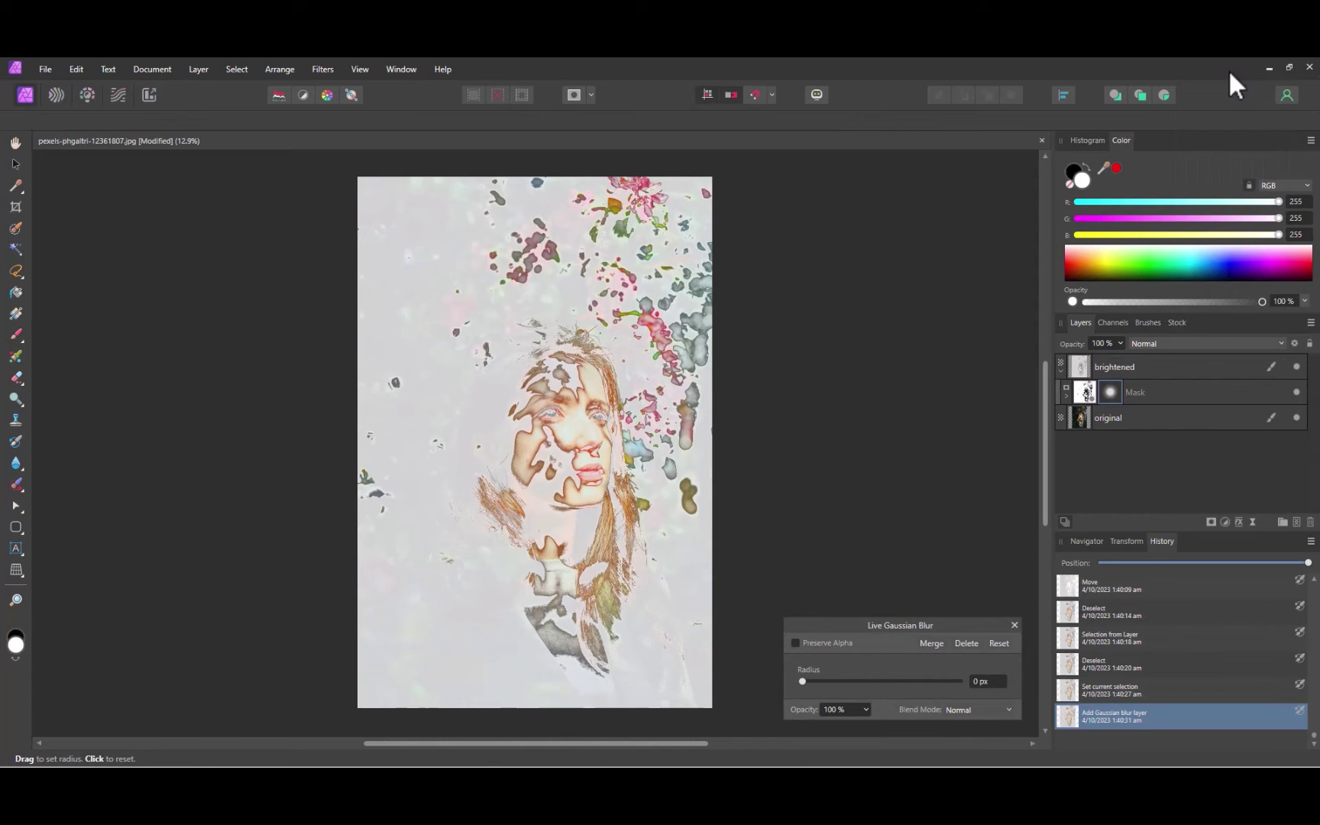
{"action": "left_click", "coordinate": [1066, 396]}
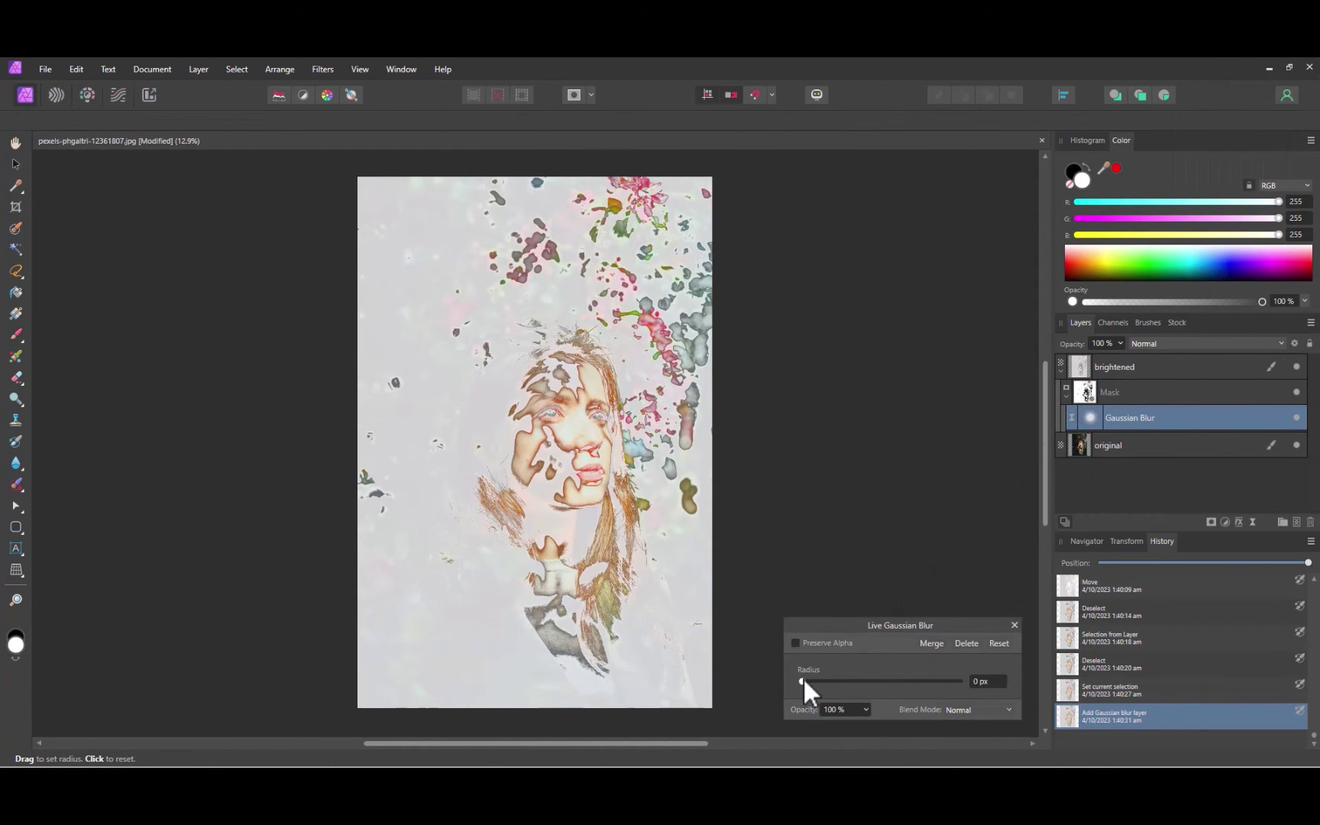
{"action": "left_click_drag", "start_coordinate": [804, 683], "coordinate": [918, 676]}
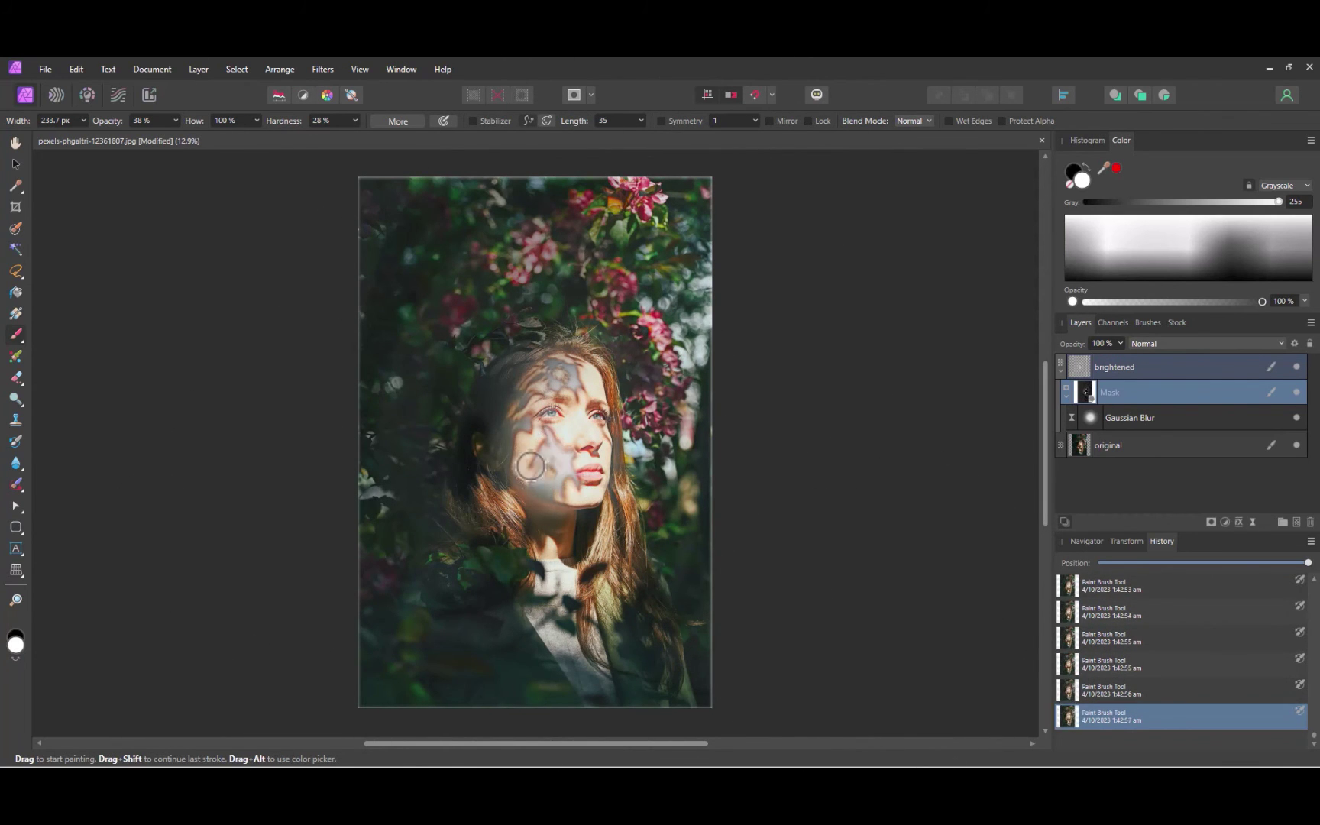
Paint white over the face's leaf shadows on the mask, then hide brightened to compare.
{"action": "mouse_move", "coordinate": [561, 359]}
{"action": "left_mouse_down"}
{"action": "mouse_move", "coordinate": [562, 491]}
{"action": "mouse_move", "coordinate": [565, 401]}
{"action": "mouse_move", "coordinate": [530, 477]}
{"action": "mouse_move", "coordinate": [541, 474]}
{"action": "mouse_move", "coordinate": [526, 431]}
{"action": "left_mouse_up"}
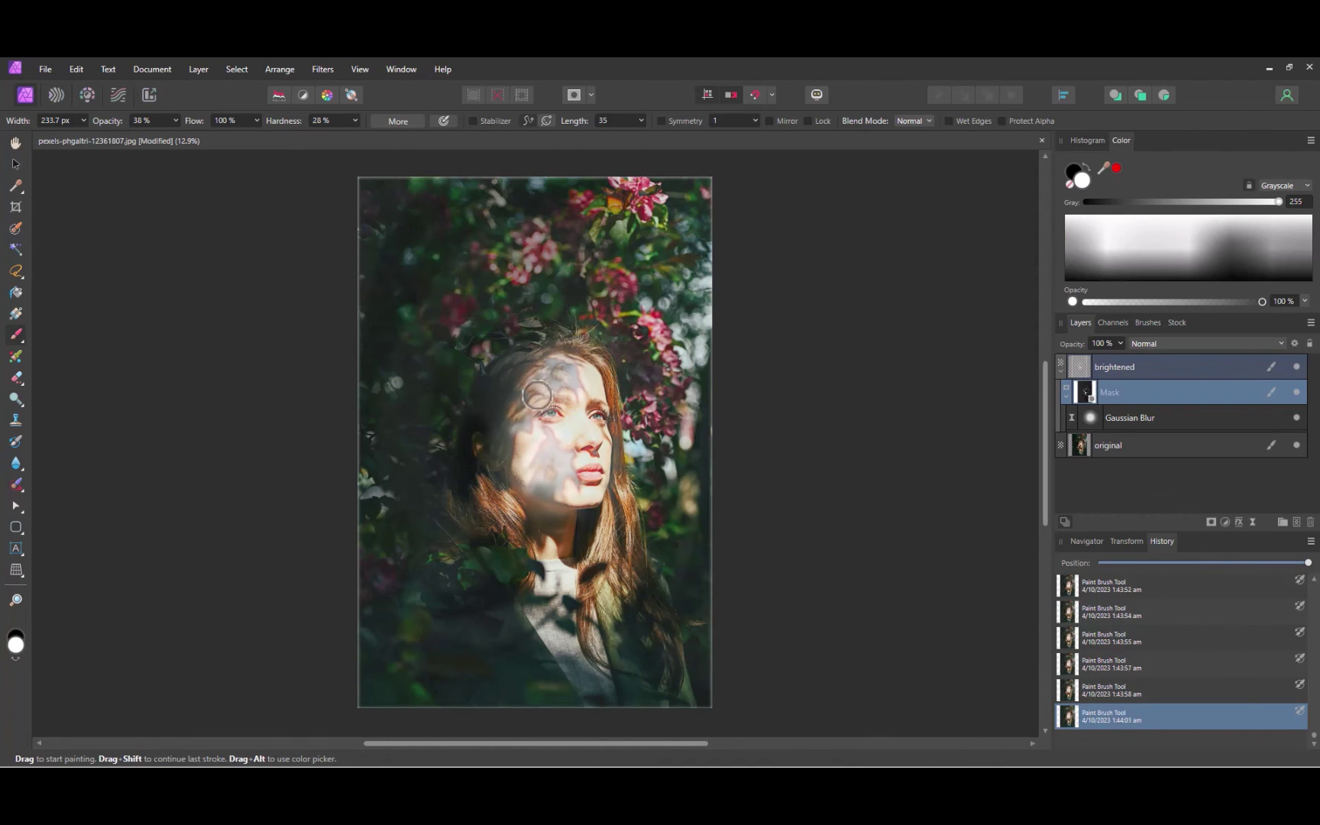
{"action": "left_click", "coordinate": [1297, 367]}
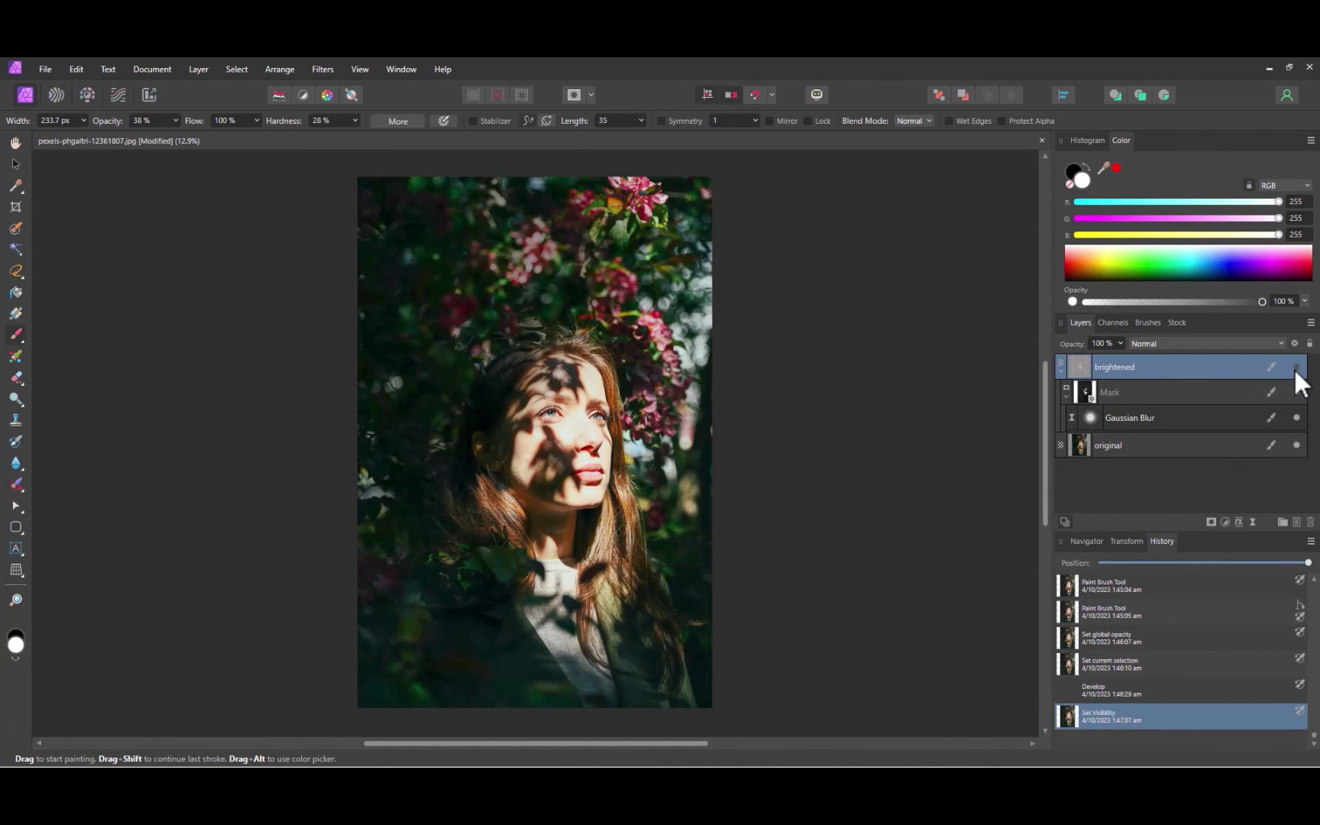
{"action": "left_click", "coordinate": [1296, 367]}
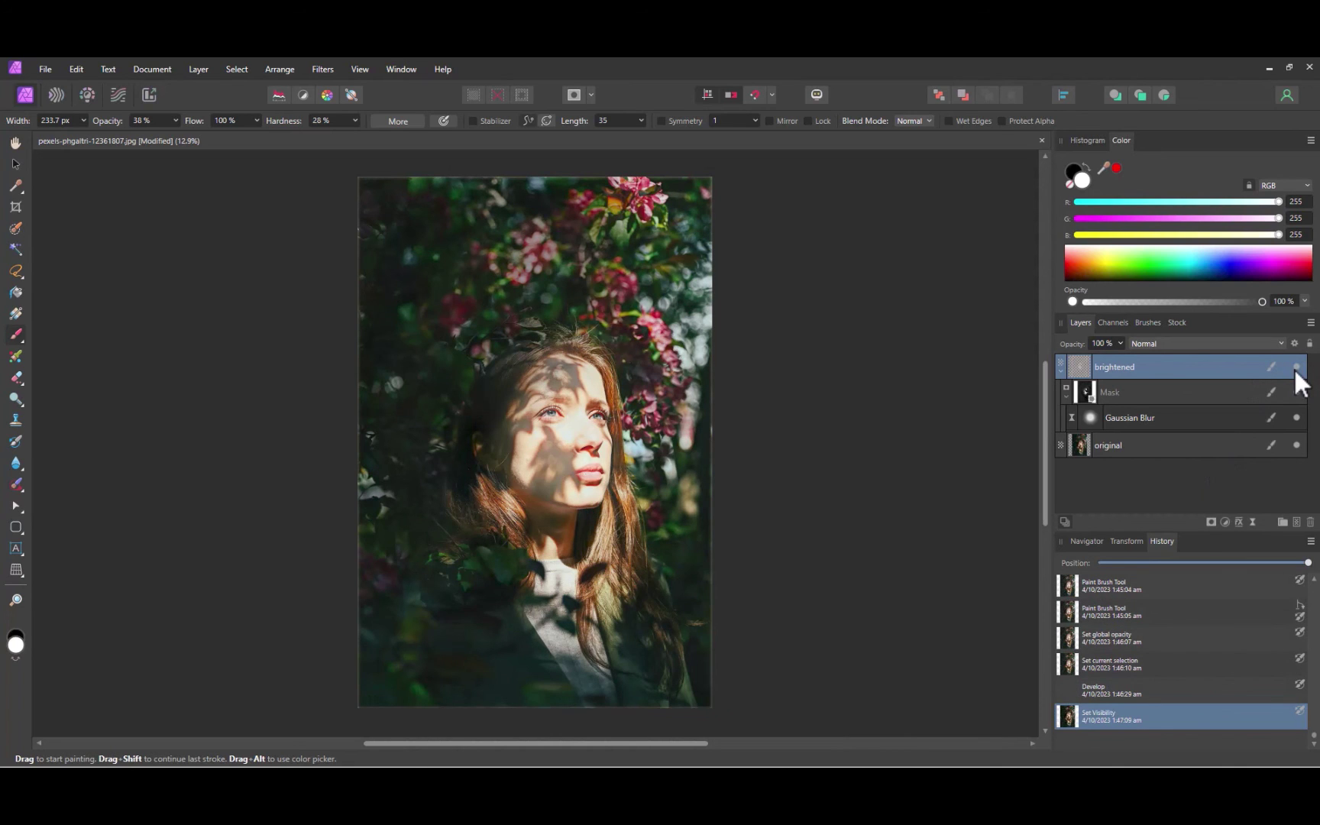